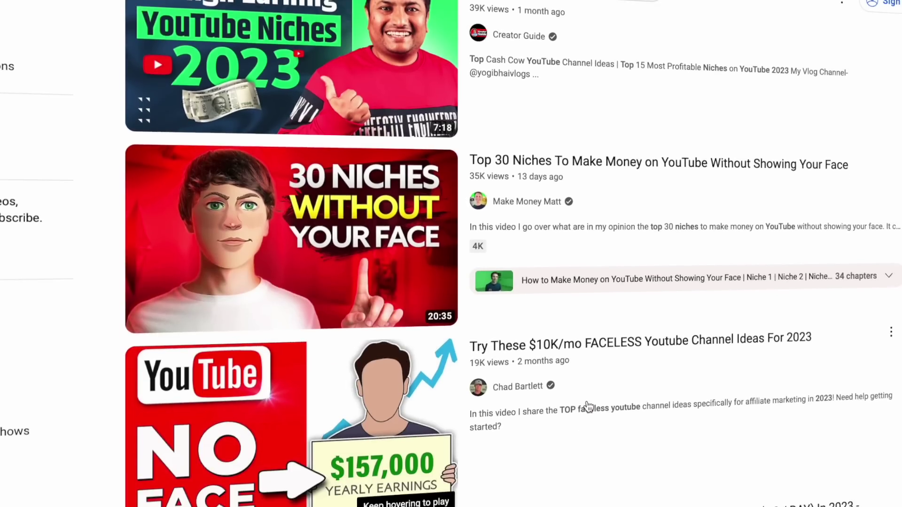
scroll(587, 405, "down", 10)
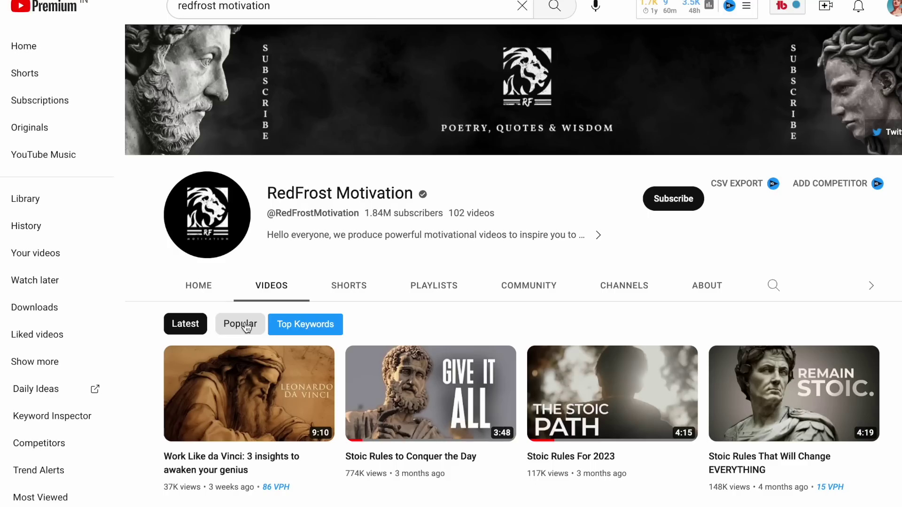
Step: Sort RedFrost Motivation's videos by Popular and browse the top-performing titles
left_click(242, 324)
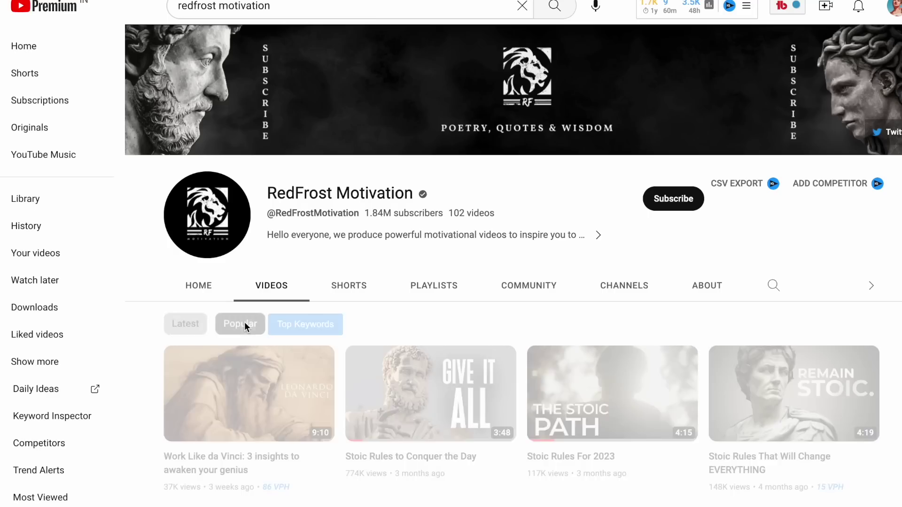
scroll(757, 416, "down", 5)
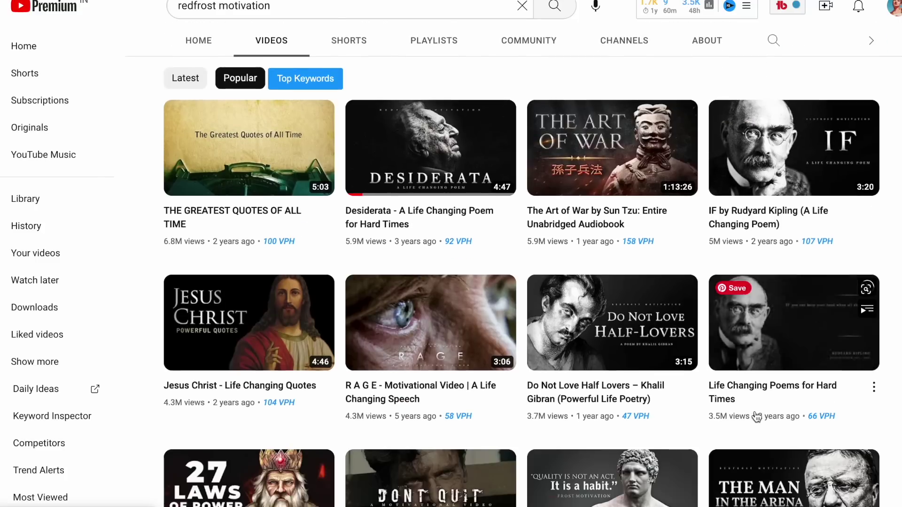
scroll(756, 417, "down", 1)
scroll(756, 416, "up", 1)
left_click_drag(164, 385, 295, 402)
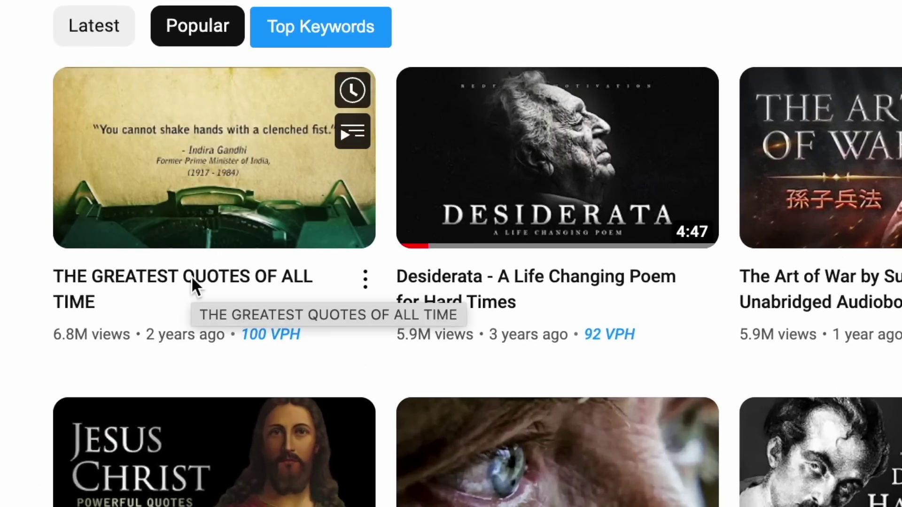
scroll(193, 280, "down", 2)
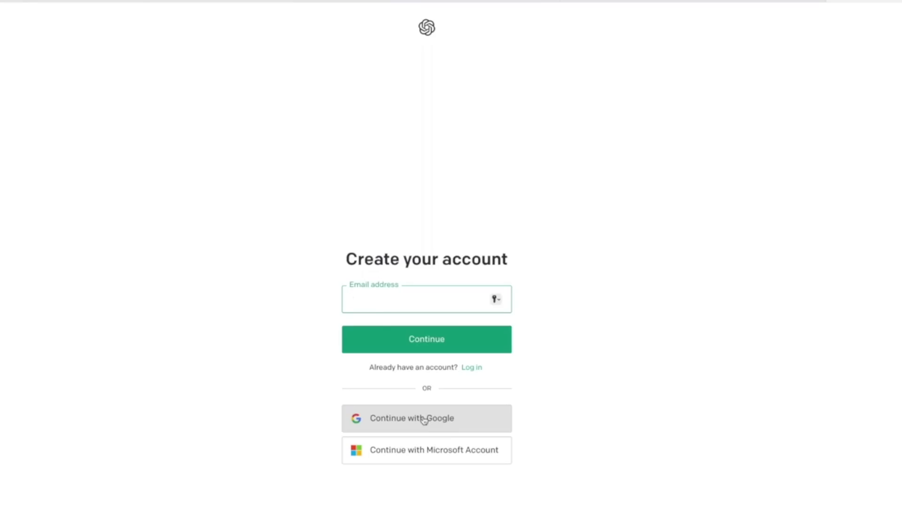
Step: Log in and send a prompt asking for an inspiring, hook-led script of 10 Greek philosopher quotes
left_click(425, 417)
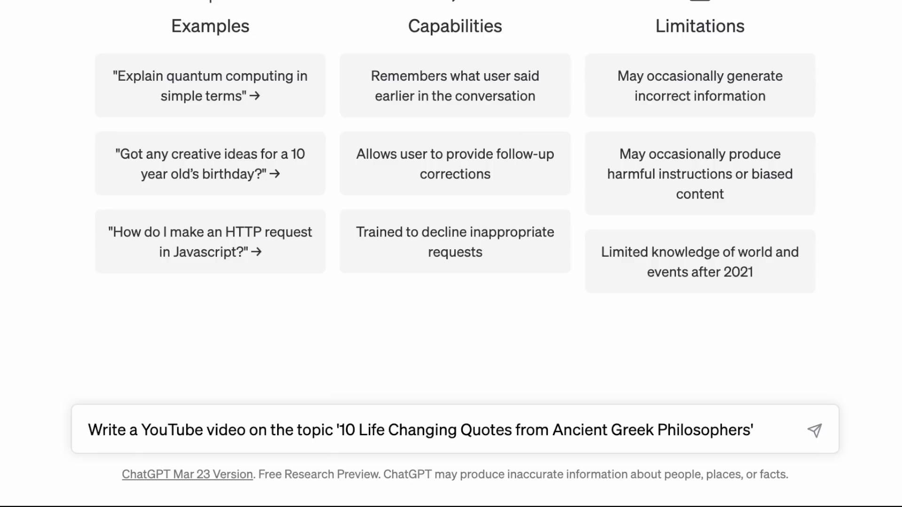
type(". Give a one line explanation for each quote and keep the tone inspiring. Start")
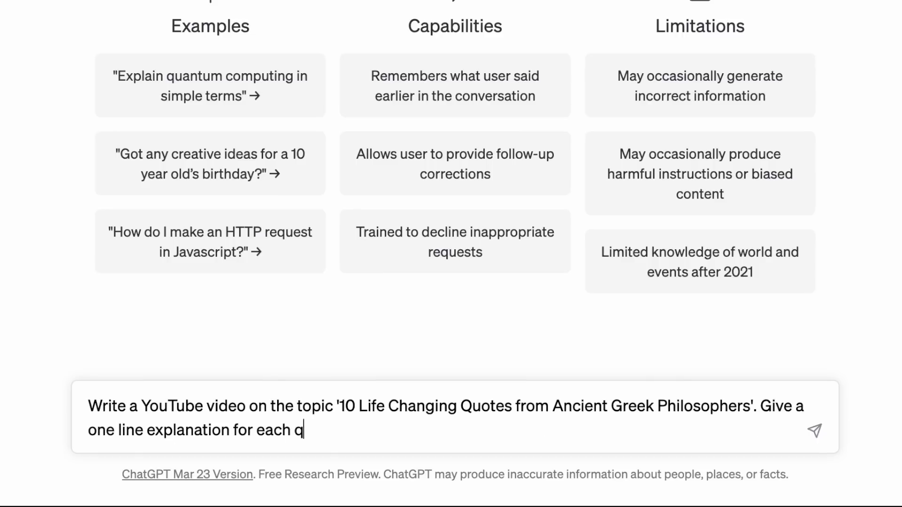
type(" the intro with a hook.")
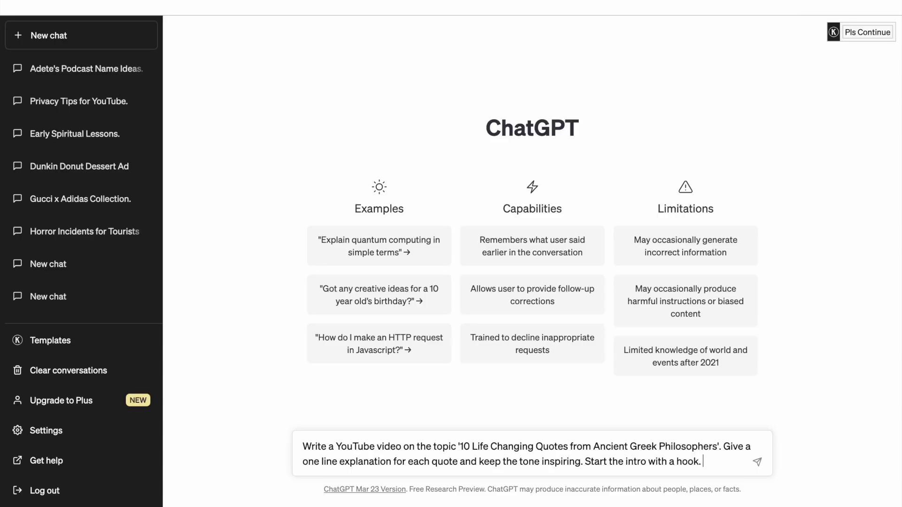
left_click(757, 462)
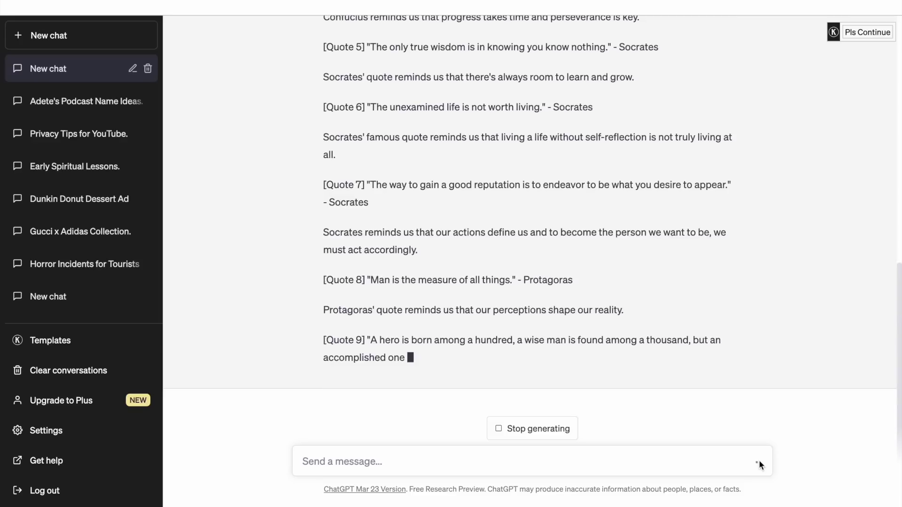
Step: Review the finished reply through the Heraclitus Quote 10 line and scroll back to its top
left_click_drag(389, 180, 413, 195)
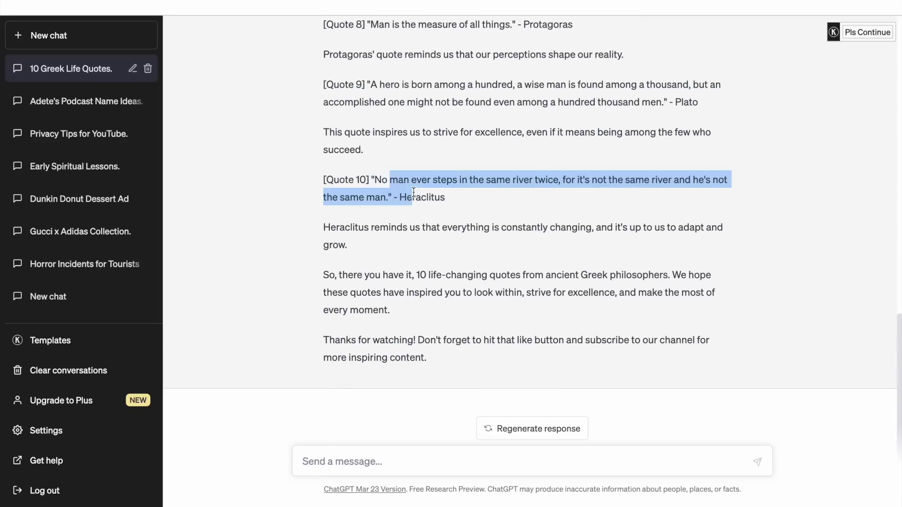
left_click(414, 192)
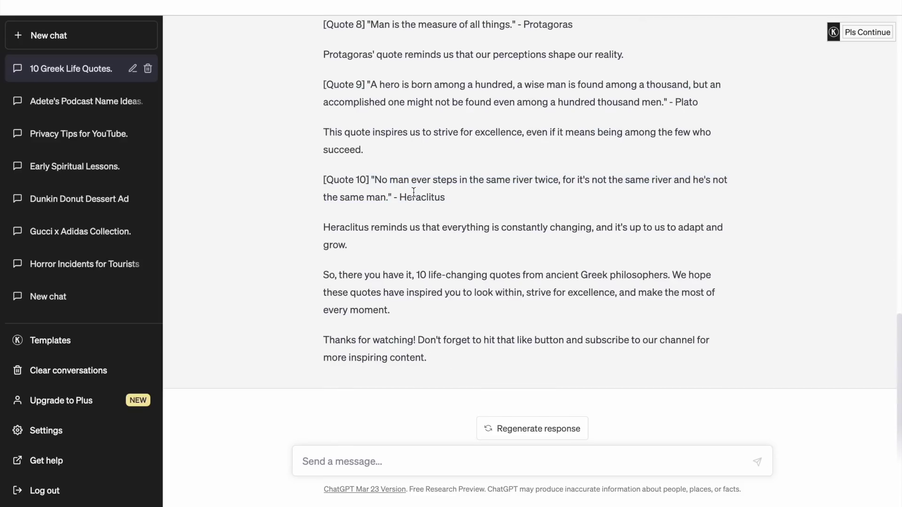
scroll(608, 324, "up", 15)
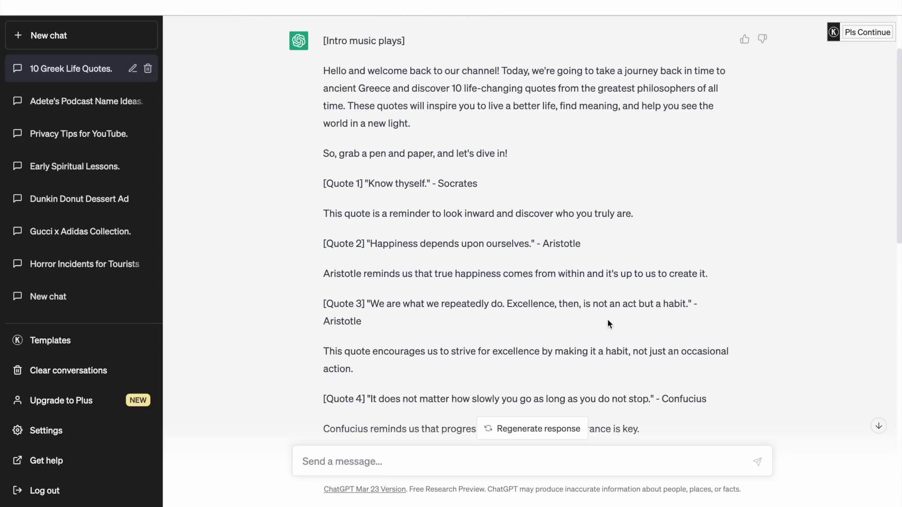
Step: Request a snappier intro, longer first two quotes and a funnier outro, then paste the script into Notion
type("Make the intro more snappy. Change the first two quotes and replace with longer quotes.")
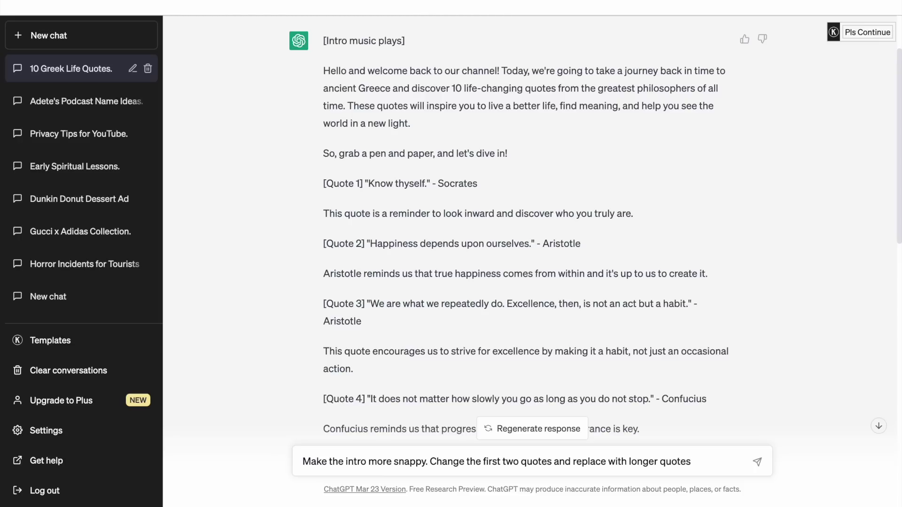
type("Change the outro to be more fun")
left_click(757, 462)
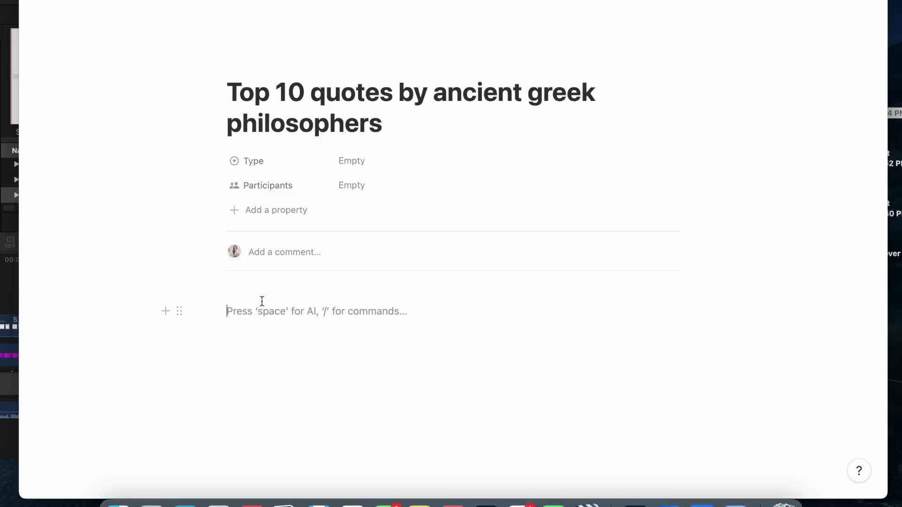
key("super+v")
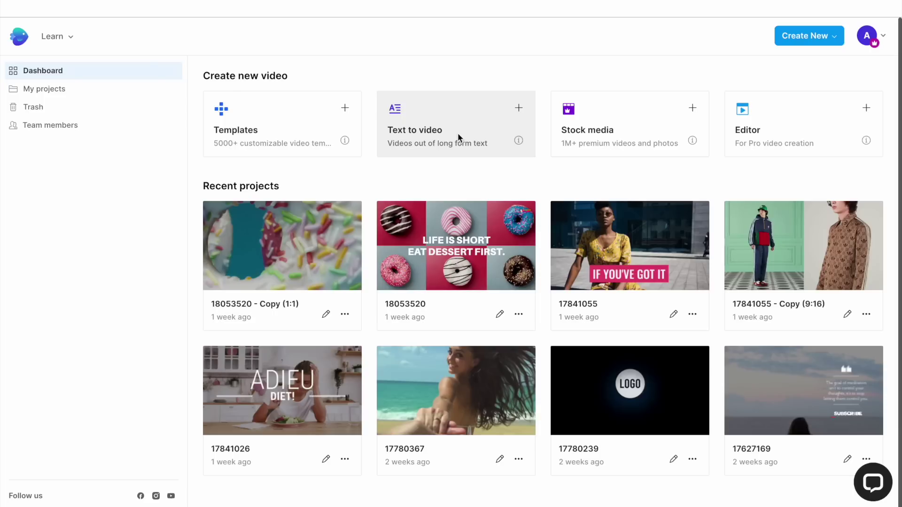
Step: Start a text-to-video project and pick the Upbeat Motivational Video template from the suggestions
left_click(457, 136)
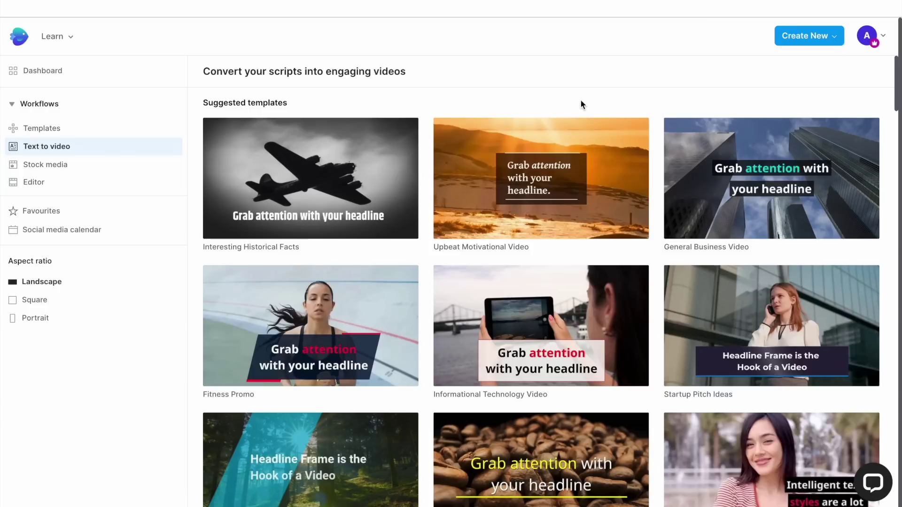
scroll(581, 103, "down", 2)
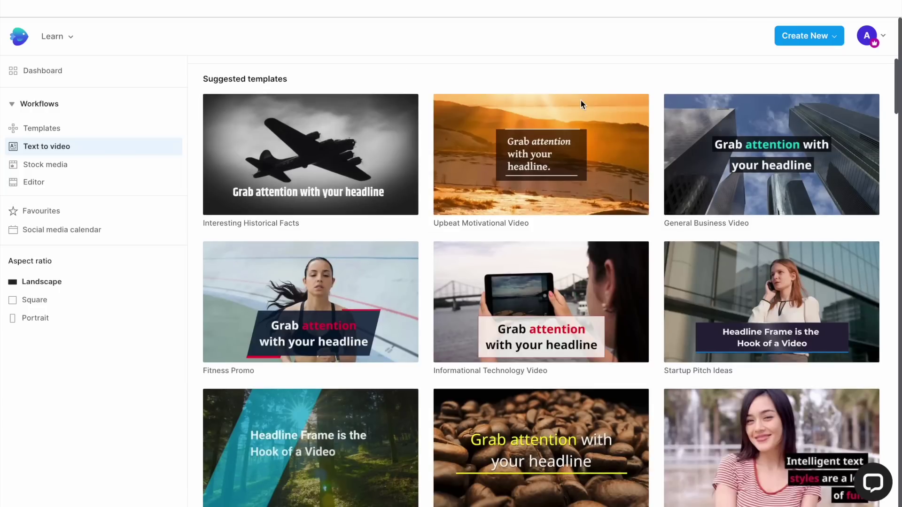
scroll(581, 104, "down", 1)
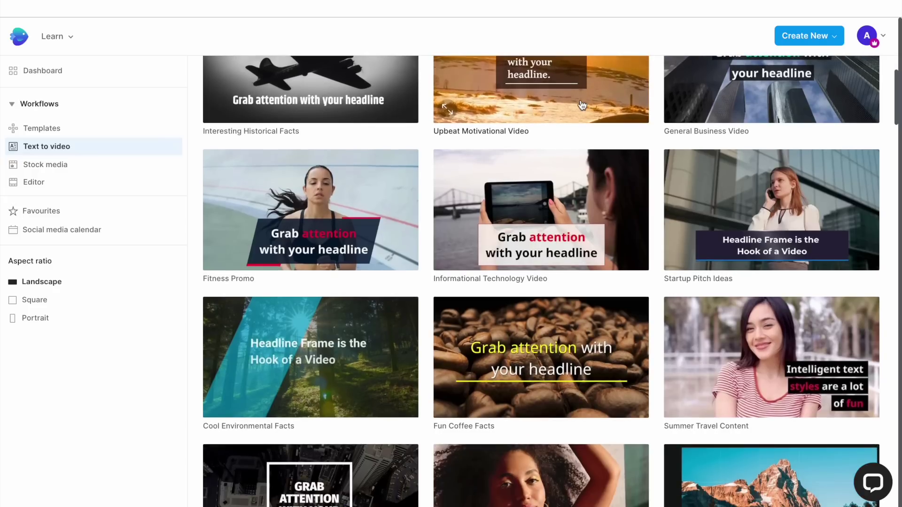
scroll(678, 242, "up", 3)
scroll(678, 242, "down", 7)
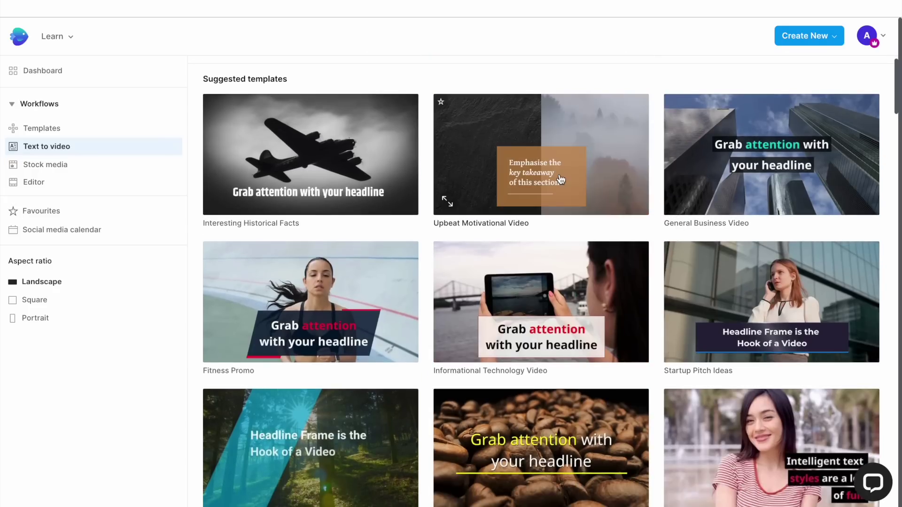
scroll(561, 179, "down", 8)
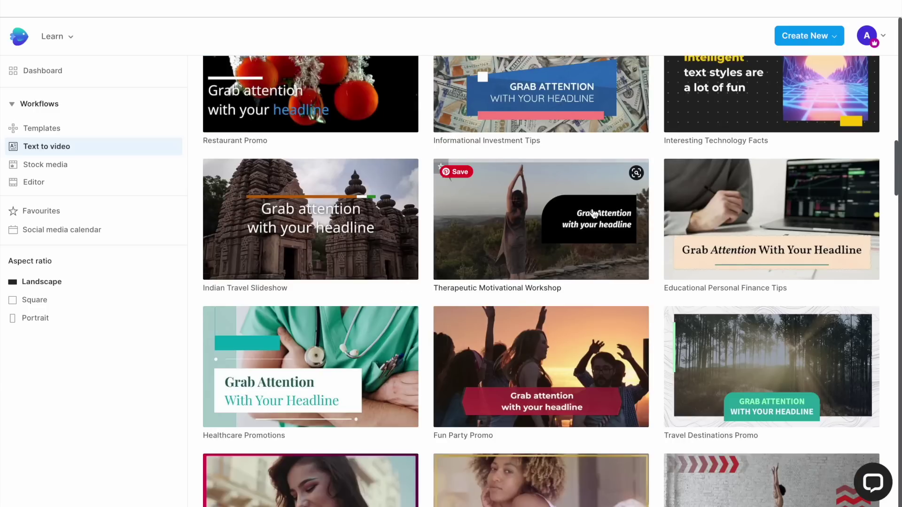
scroll(576, 236, "down", 6)
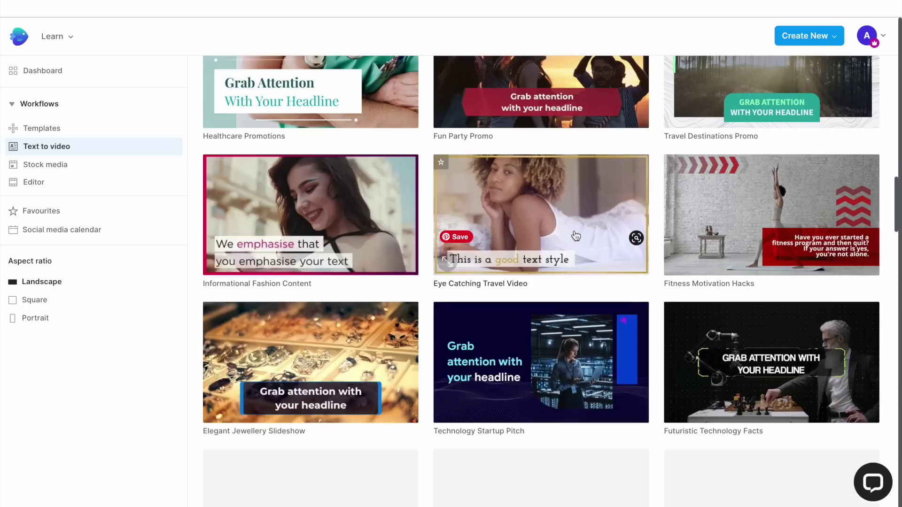
scroll(607, 220, "up", 20)
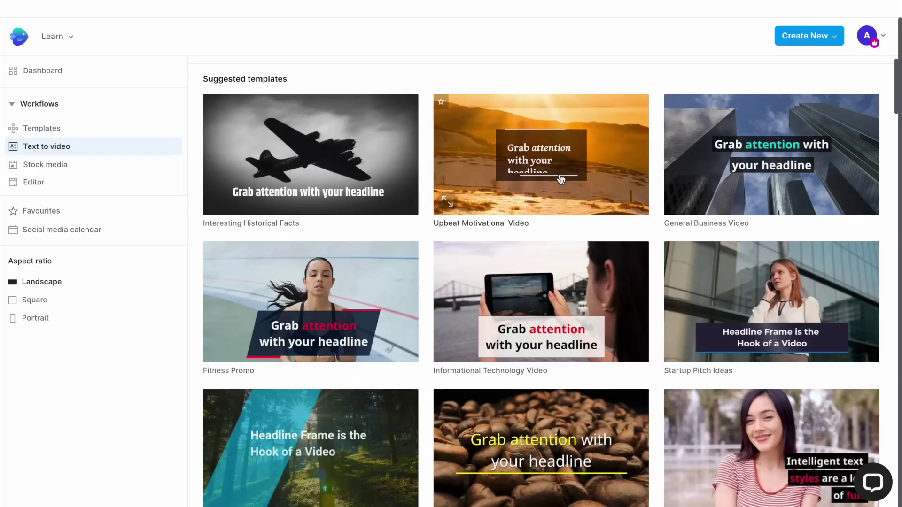
scroll(561, 179, "up", 1)
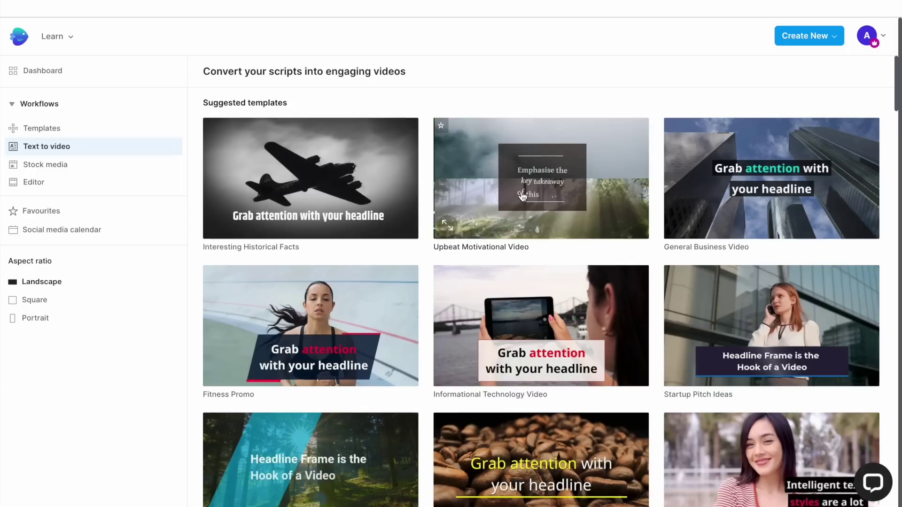
left_click(520, 191)
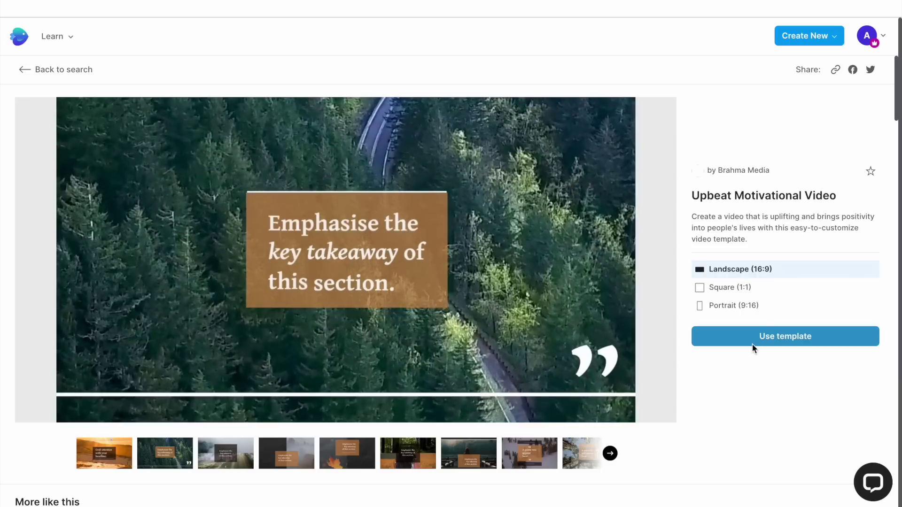
Step: Start a video from the template and replace its script text with the pasted philosopher quotes
left_click(751, 342)
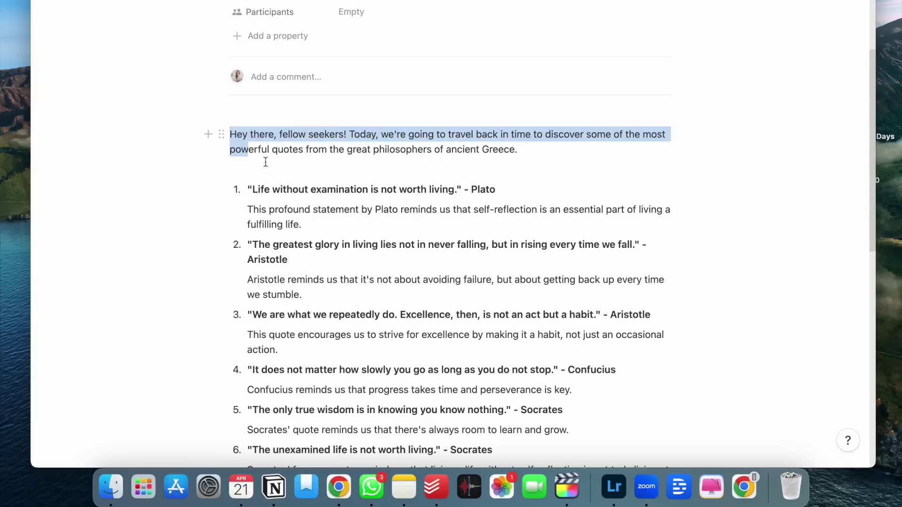
left_click_drag(264, 162, 590, 393)
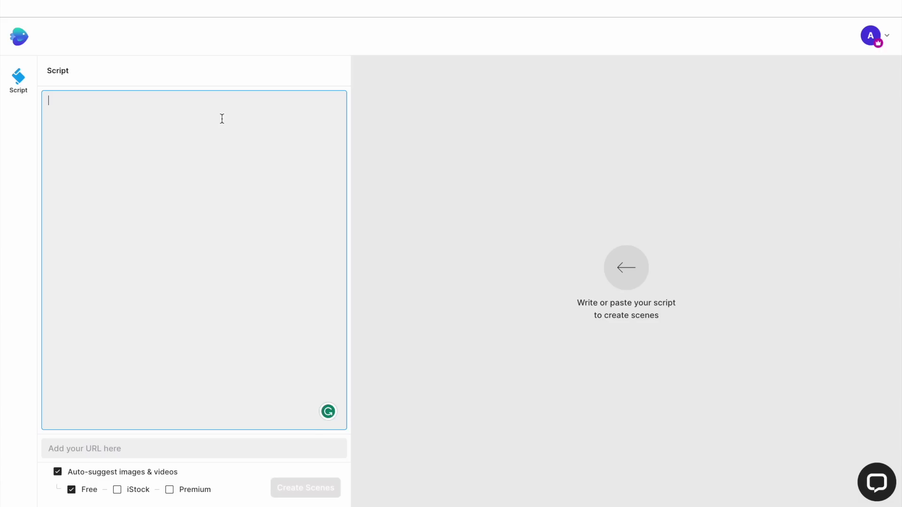
key("super+v")
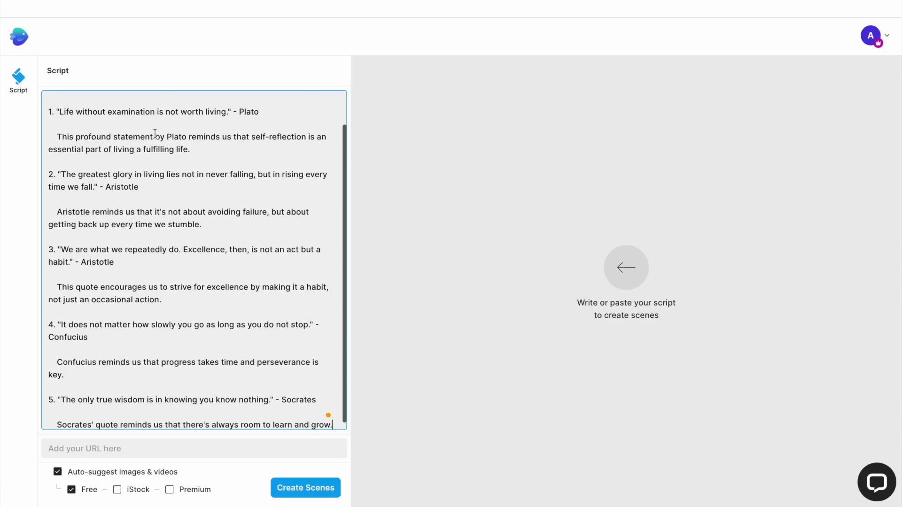
scroll(307, 100, "up", 2)
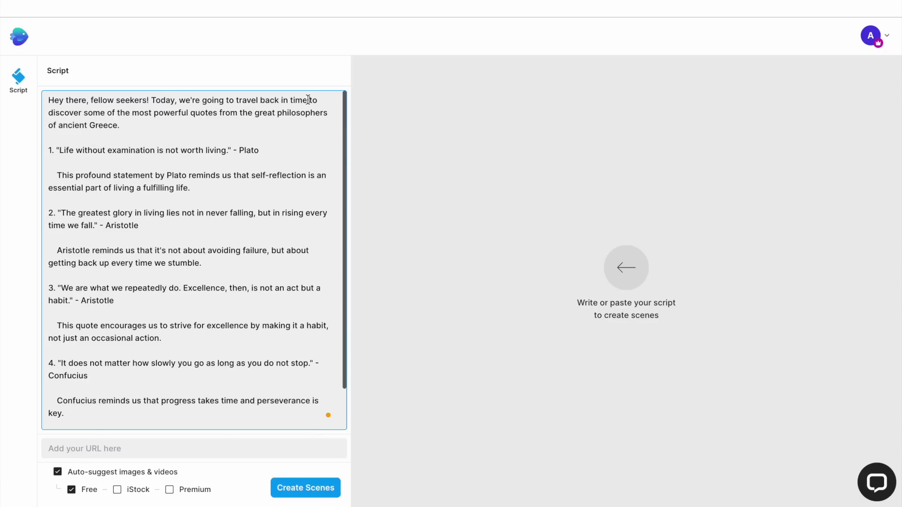
left_click(308, 100)
key("Return")
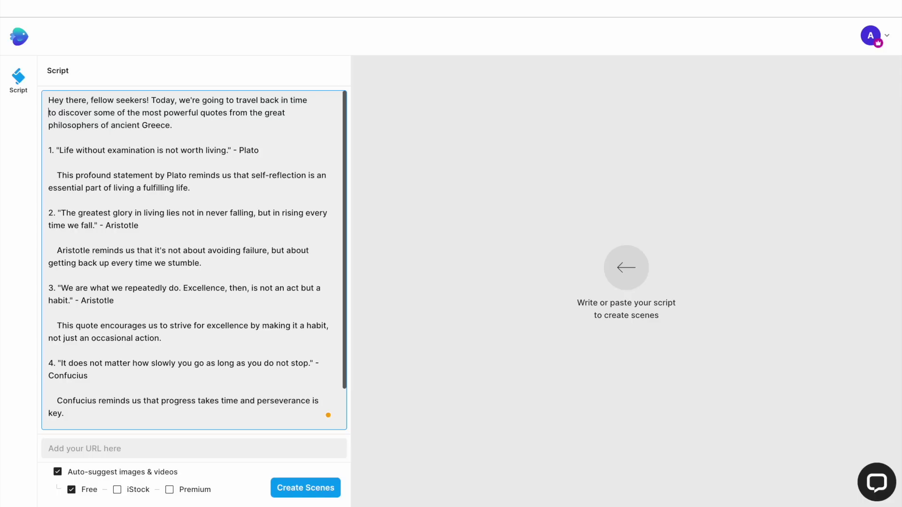
key("ctrl+z")
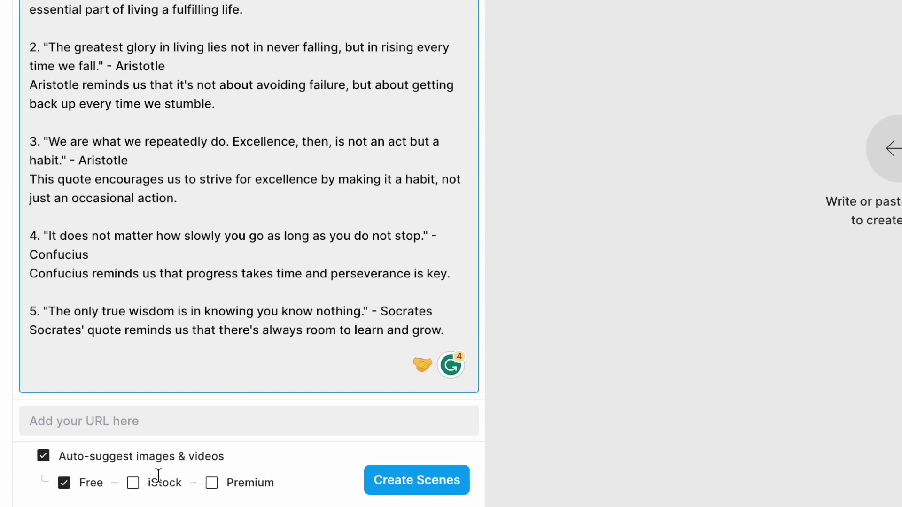
Step: Include iStock and Premium footage in auto-suggested media and generate the scenes
left_click(133, 484)
left_click(212, 485)
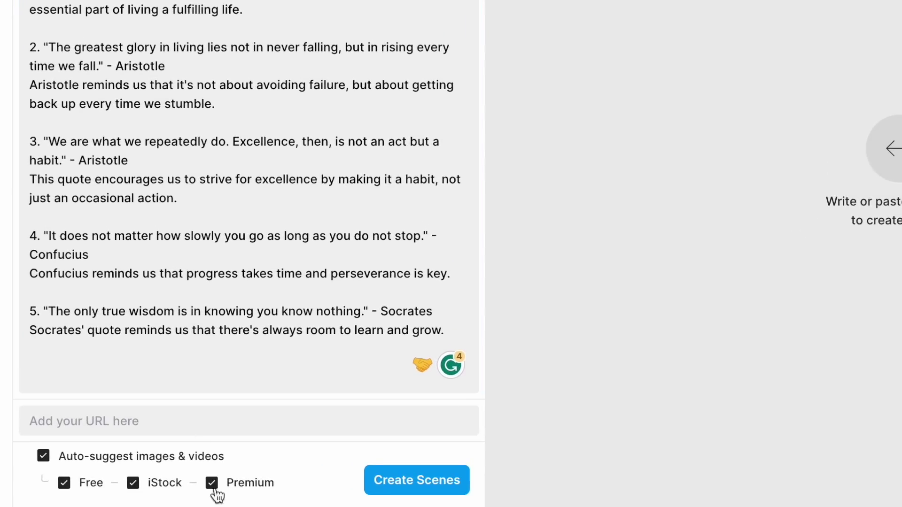
left_click(393, 489)
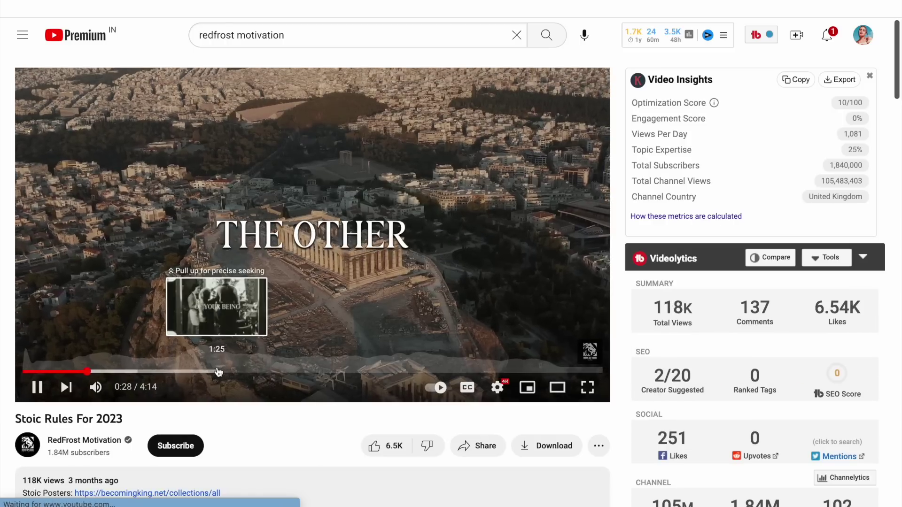
Step: Skip ahead in the Stoic Rules video, then pause the Desiderata poem video for reference
left_click(219, 372)
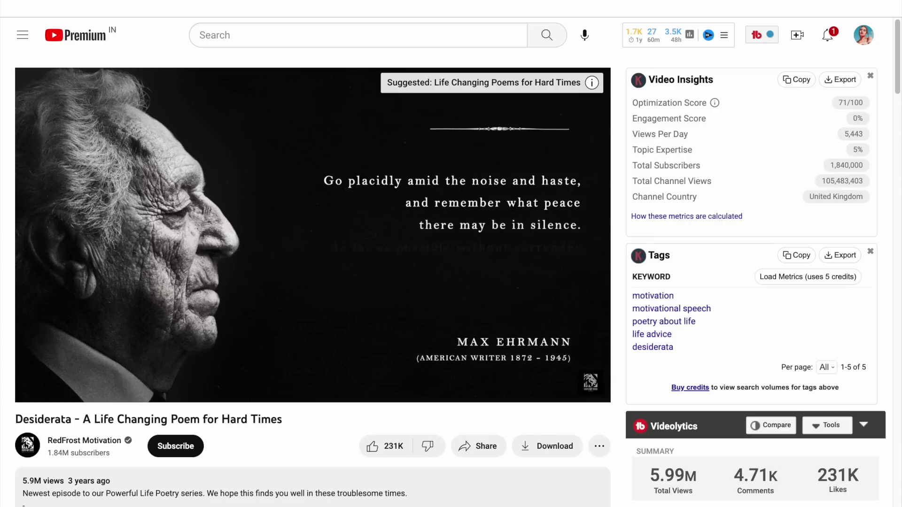
left_click(303, 263)
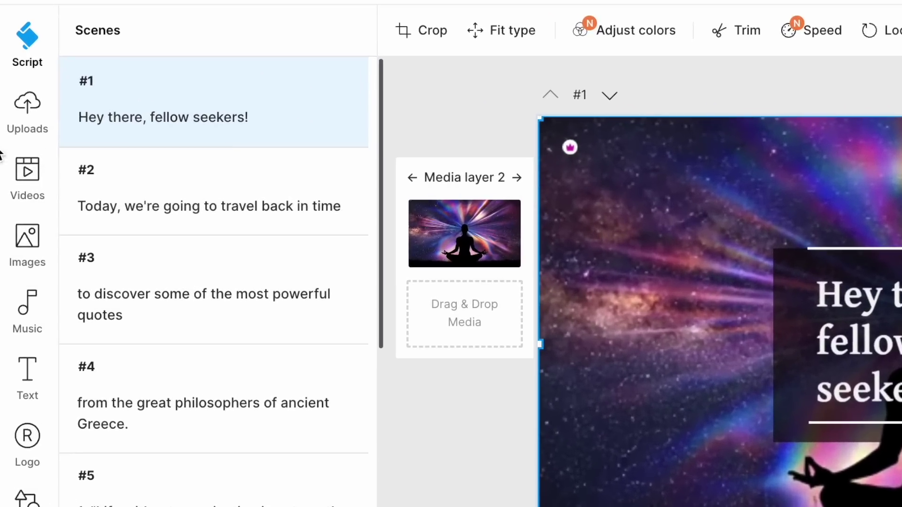
Step: Search the stock video library for 'writing' and browse the hand-writing clips
left_click(29, 176)
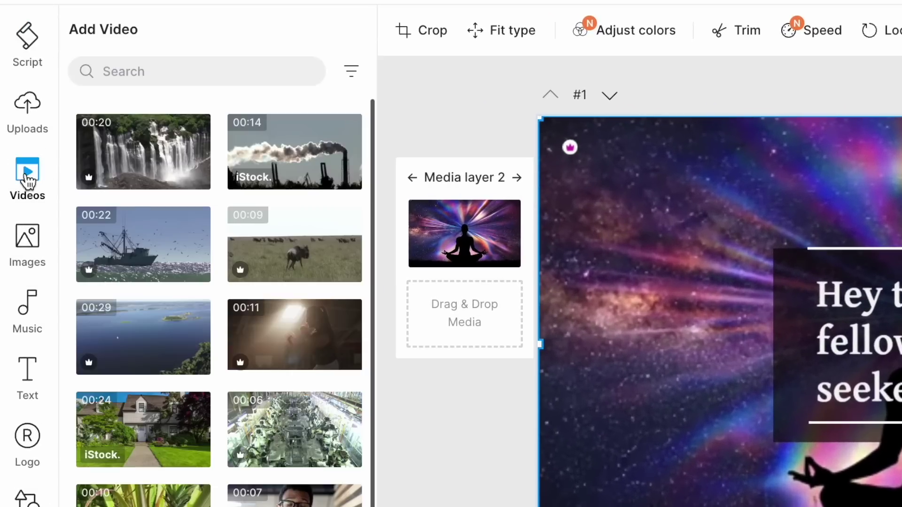
left_click(122, 71)
type("writing")
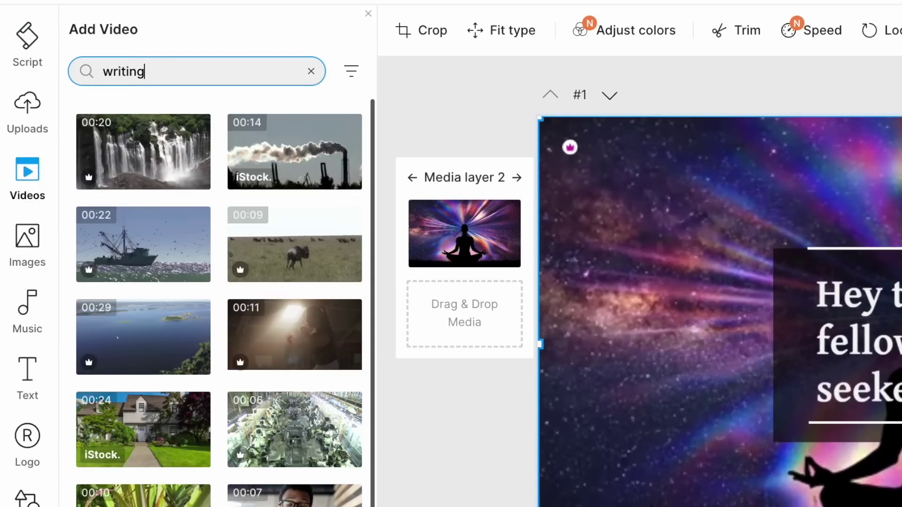
key("Return")
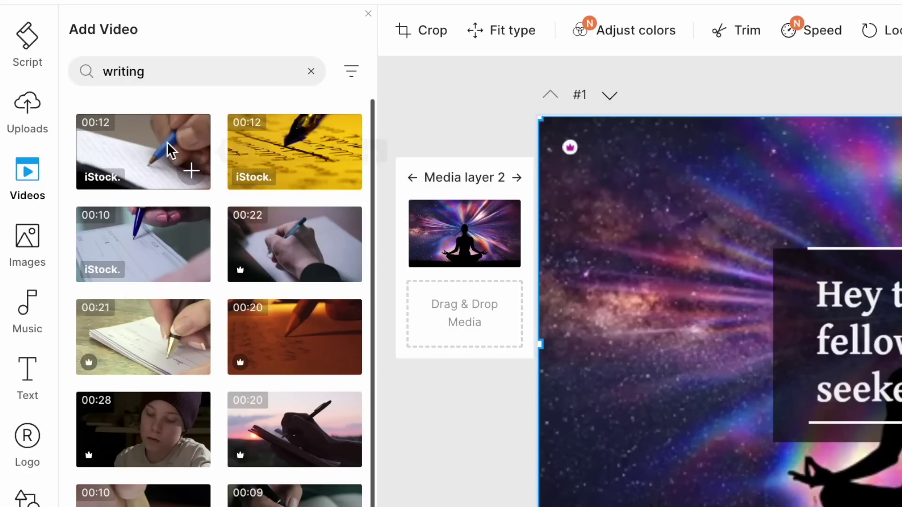
scroll(171, 255, "down", 4)
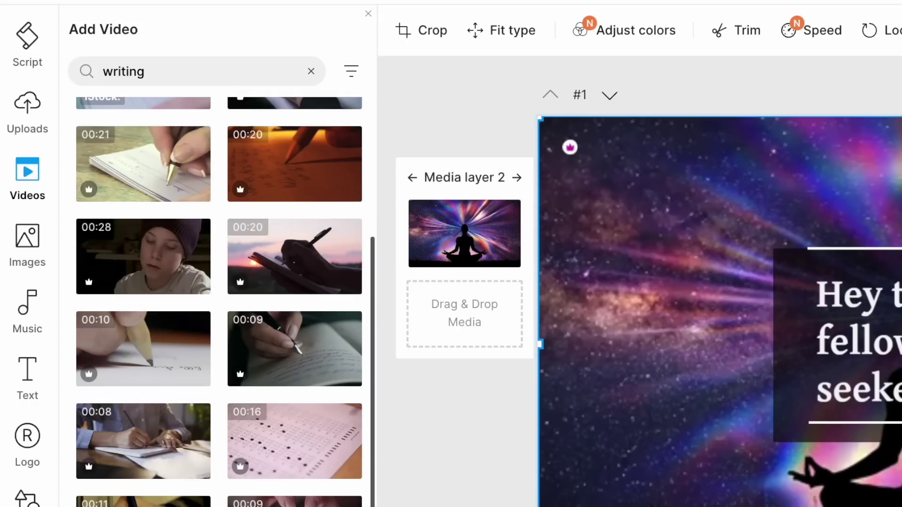
scroll(295, 254, "up", 2)
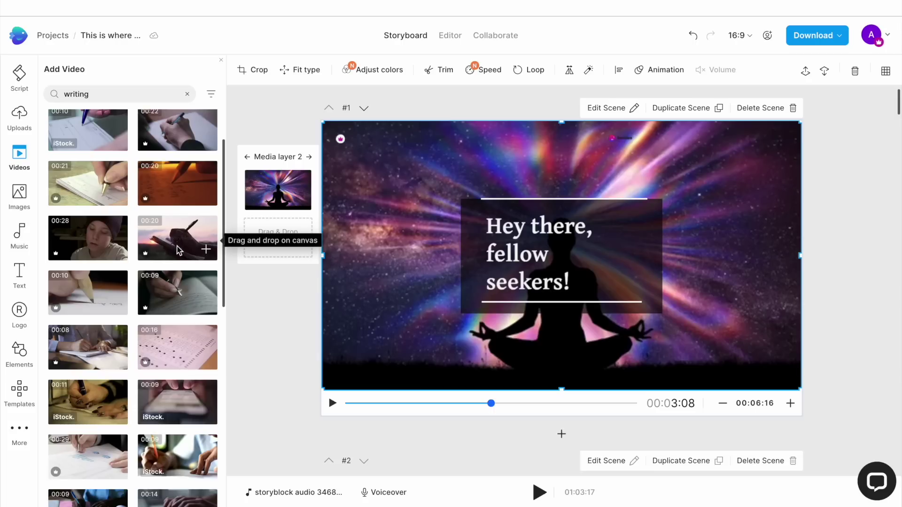
Step: Replace scene 1's footage with the sunset writing clip, trimmed to start at 00:06:16
left_click_drag(176, 246, 329, 149)
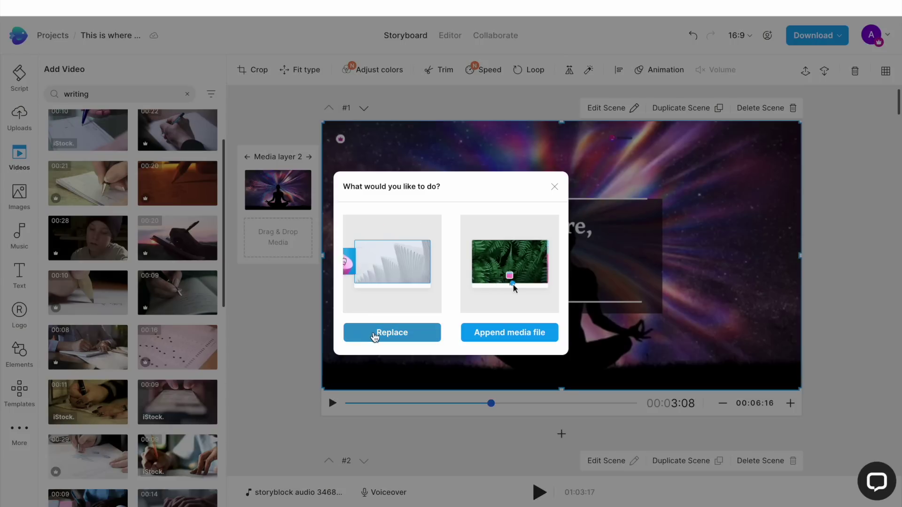
left_click(376, 334)
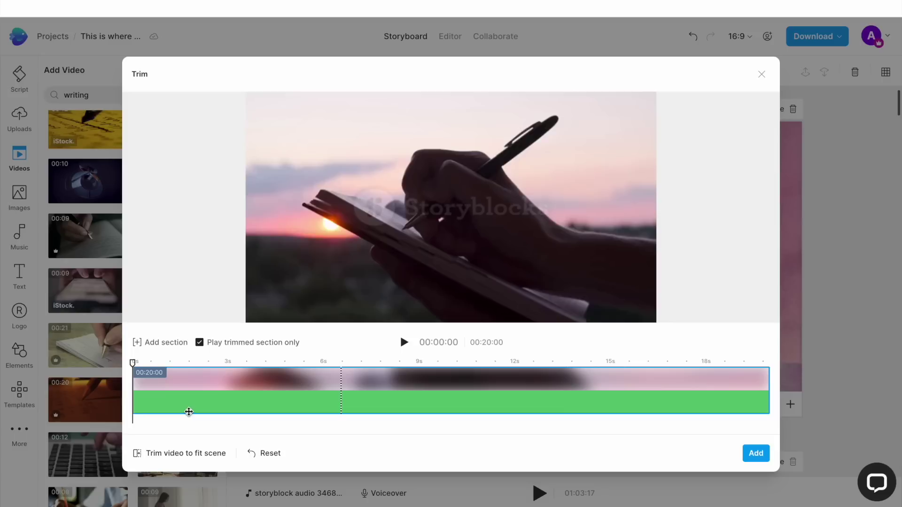
left_click(183, 454)
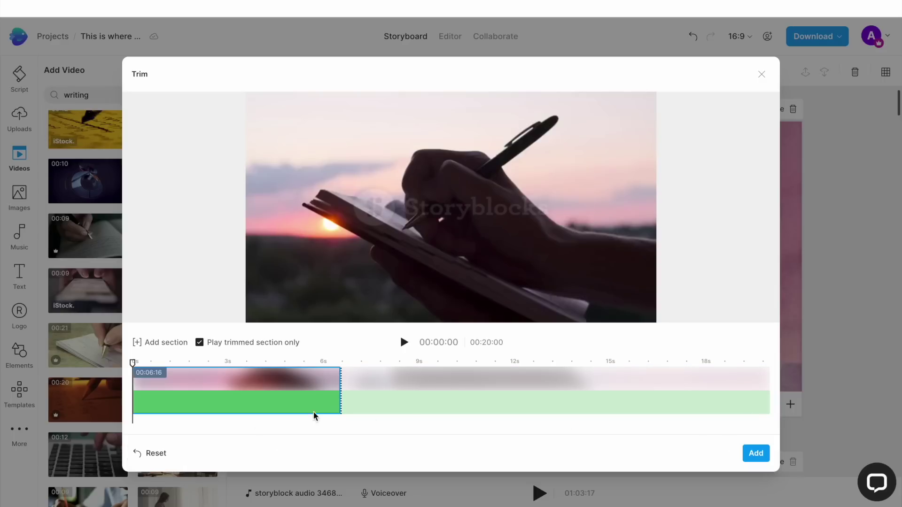
left_click_drag(292, 395, 390, 394)
left_click(755, 454)
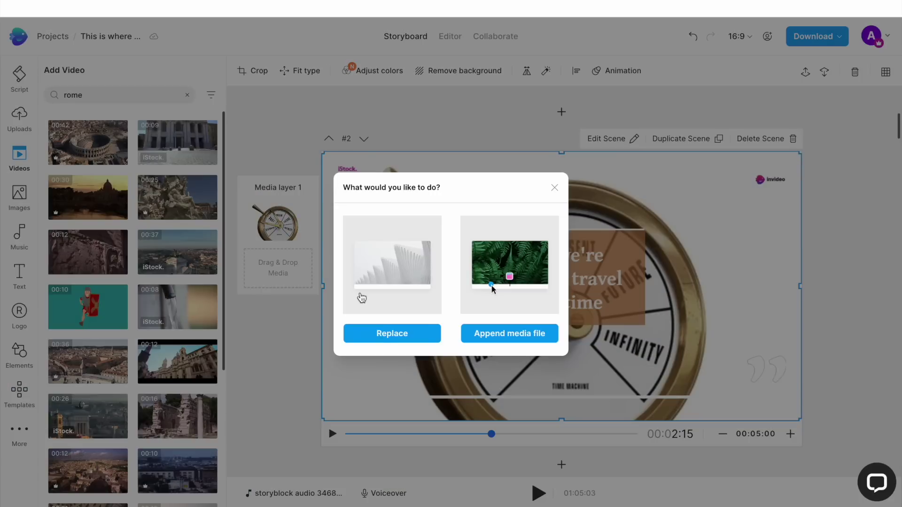
Step: Replace scene 2's footage with a Rome clip trimmed to fit the scene
left_click(383, 331)
left_click(195, 449)
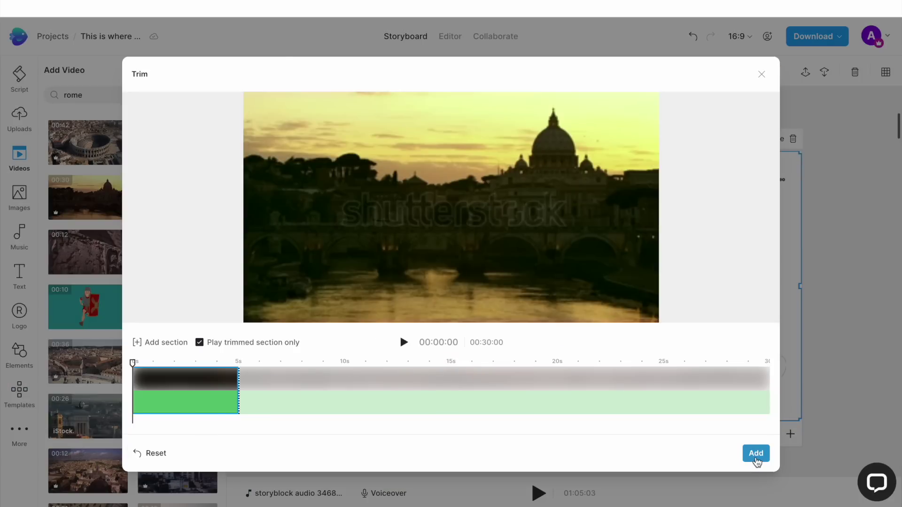
left_click(755, 453)
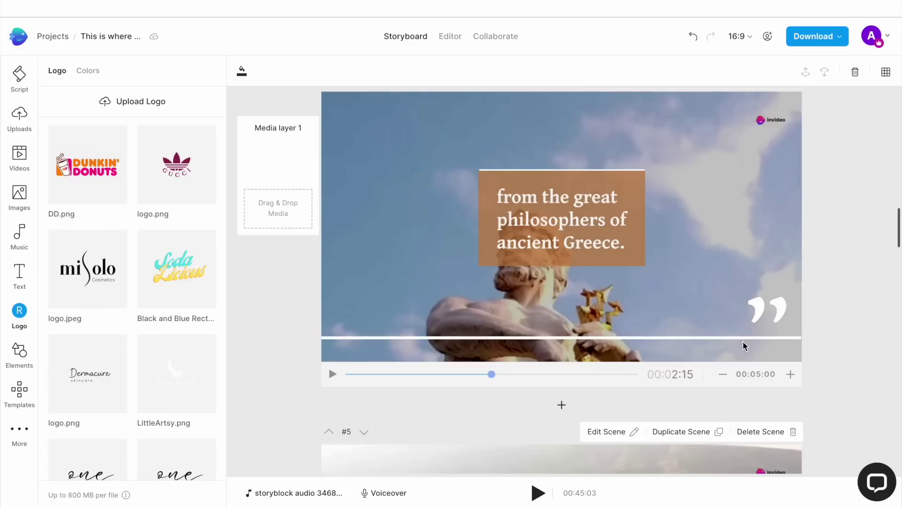
scroll(743, 342, "down", 5)
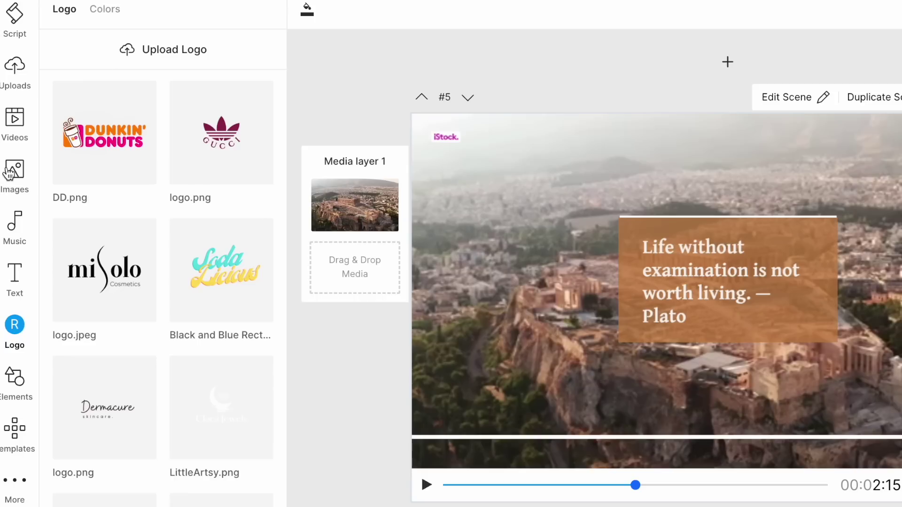
Step: Search stock images for 'plato' and place the statue image at the right of scene 5
left_click(17, 179)
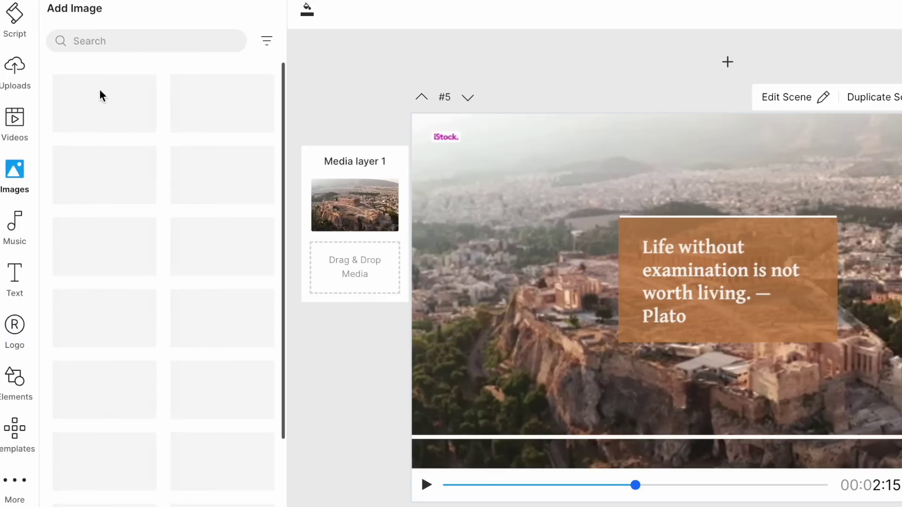
left_click(138, 42)
type("plato")
key("Return")
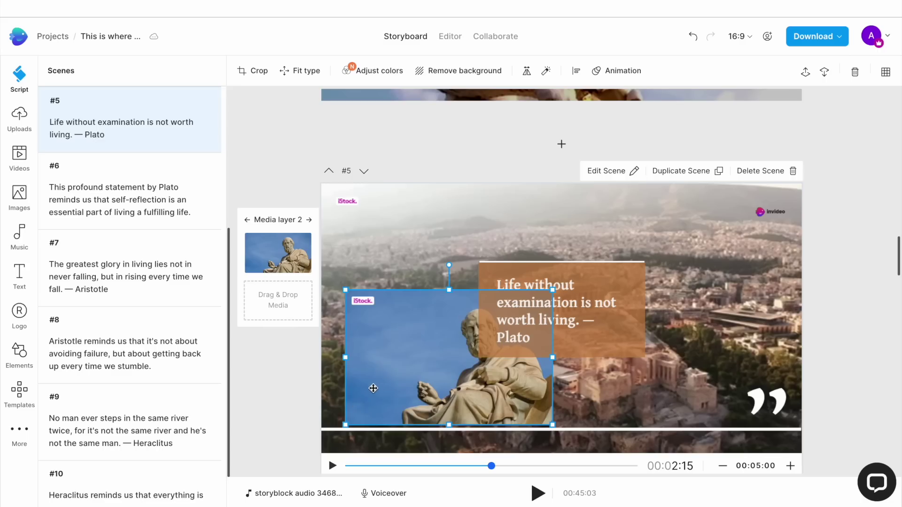
left_click_drag(376, 390, 430, 388)
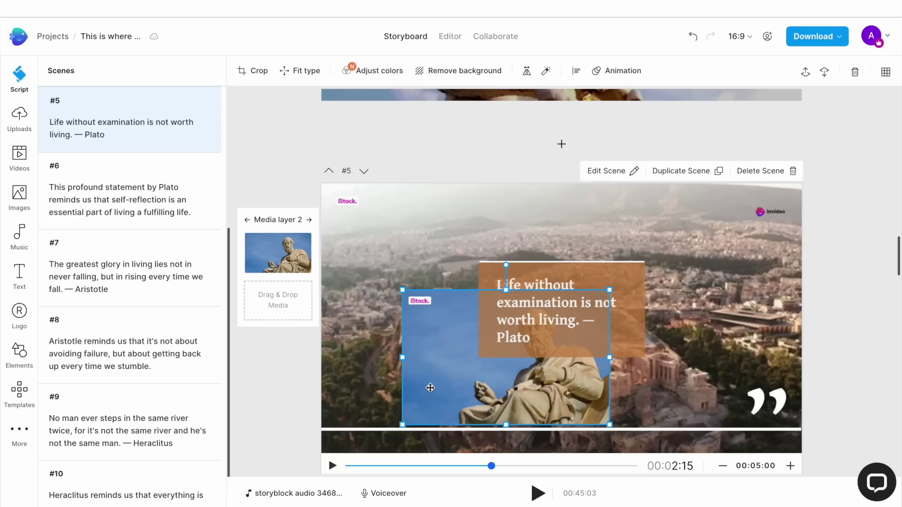
left_click_drag(431, 388, 612, 333)
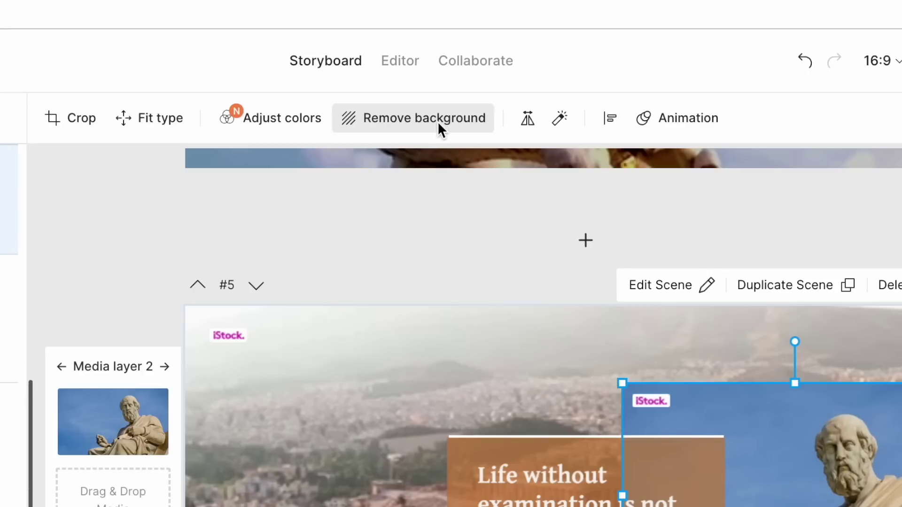
Step: Remove the statue's background as a single object, then nudge and widen the cut-out
left_click(440, 119)
left_click(351, 152)
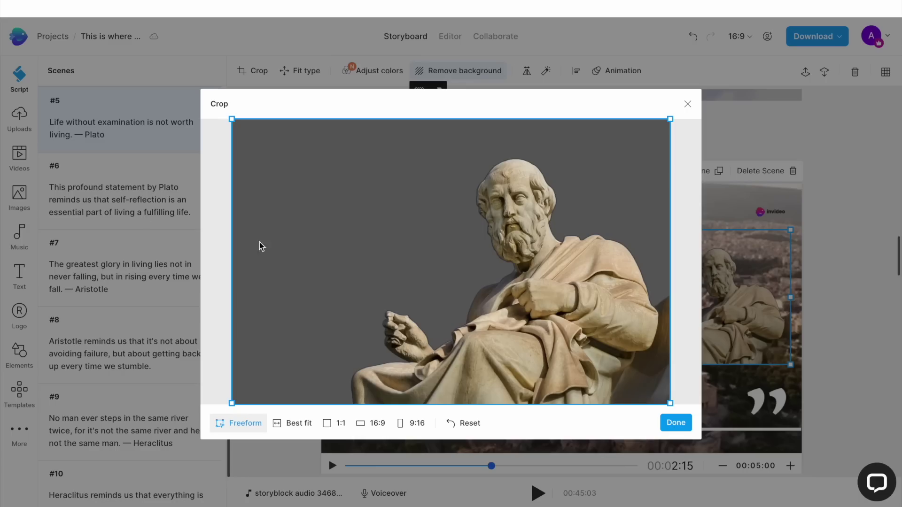
left_click(676, 423)
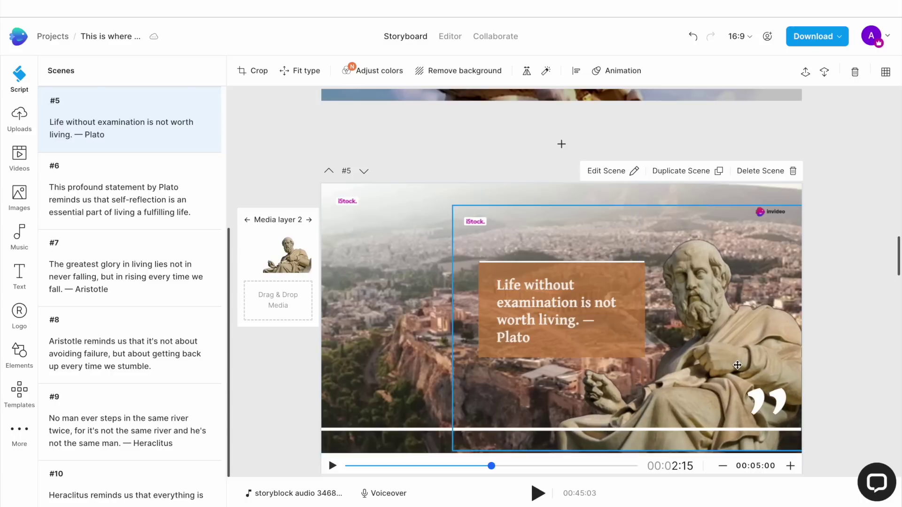
left_click_drag(738, 366, 738, 367)
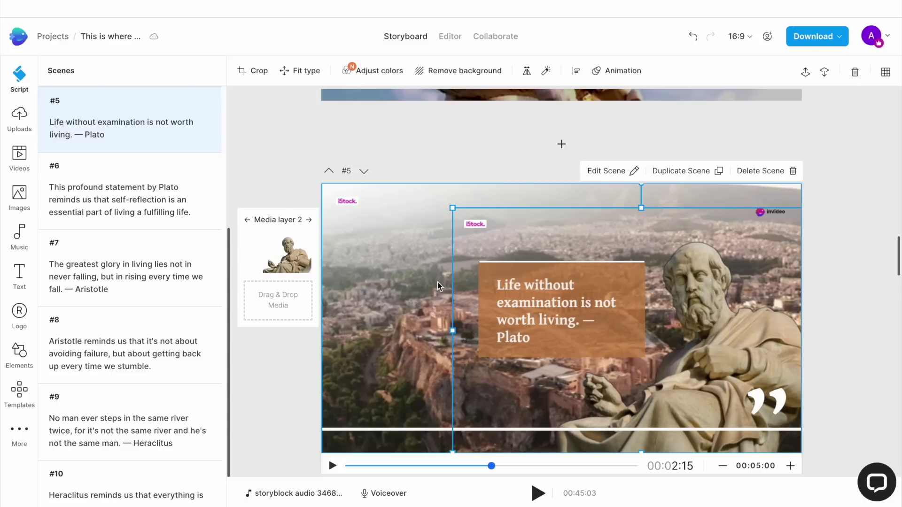
left_click_drag(452, 330, 443, 353)
left_click(370, 306)
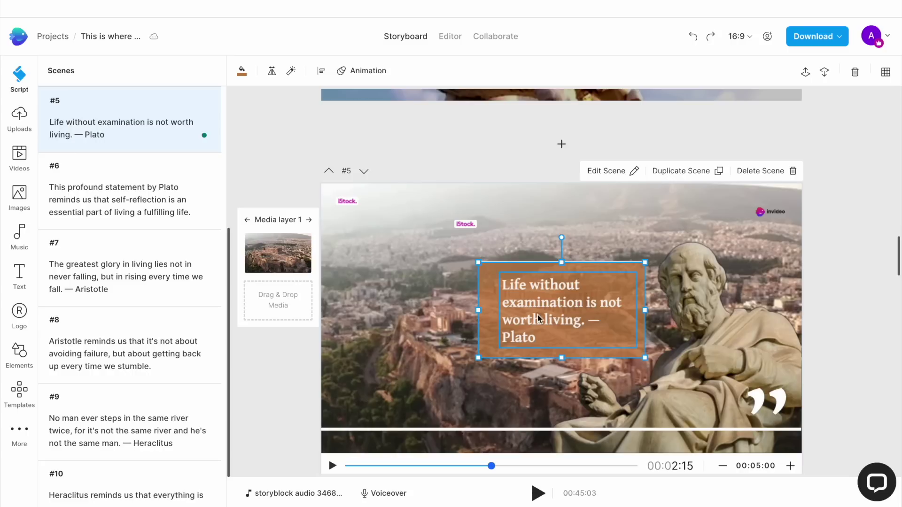
Step: Enlarge the Plato quote text and move it back onto its box
left_click(540, 320)
left_click(486, 276)
left_click(510, 291)
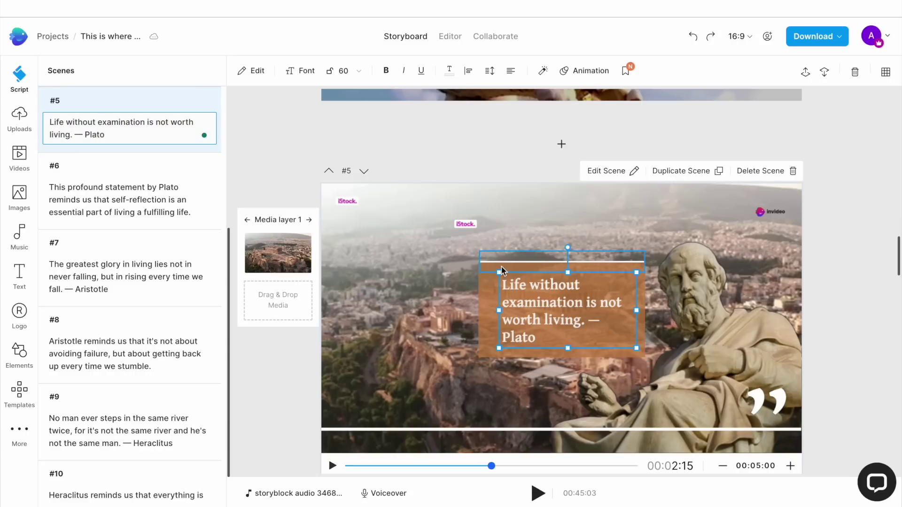
left_click(496, 277)
left_click(512, 294)
left_click_drag(512, 293, 581, 281)
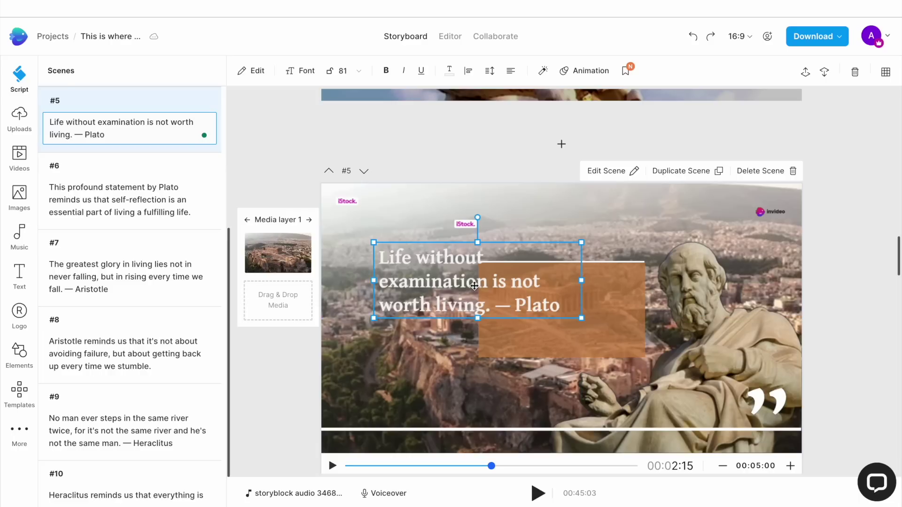
left_click_drag(472, 284, 472, 313)
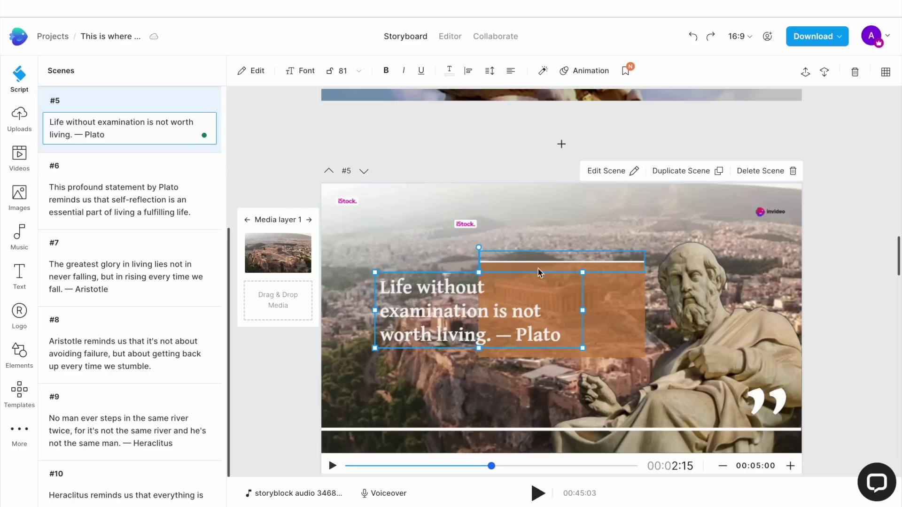
Step: Apply the Acumin Variable Concept Regular font to all text
left_click(307, 71)
left_click(119, 439)
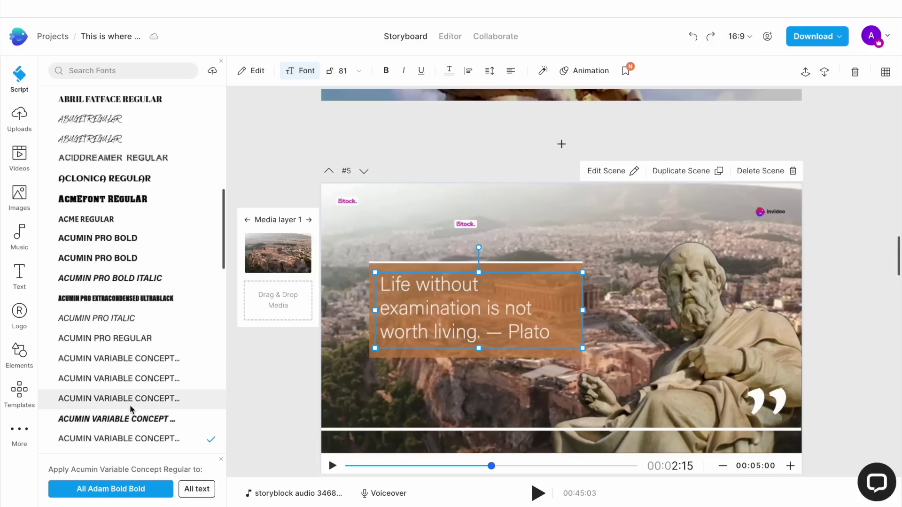
left_click(195, 491)
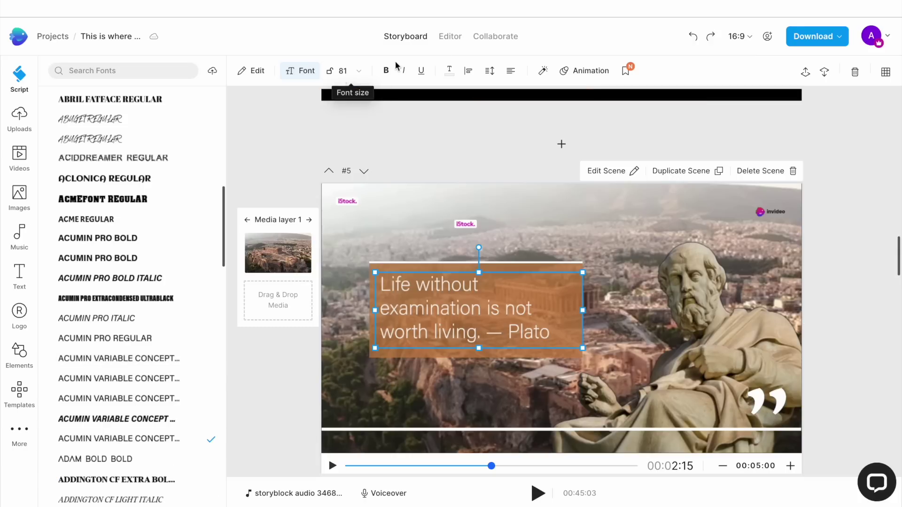
left_click(590, 74)
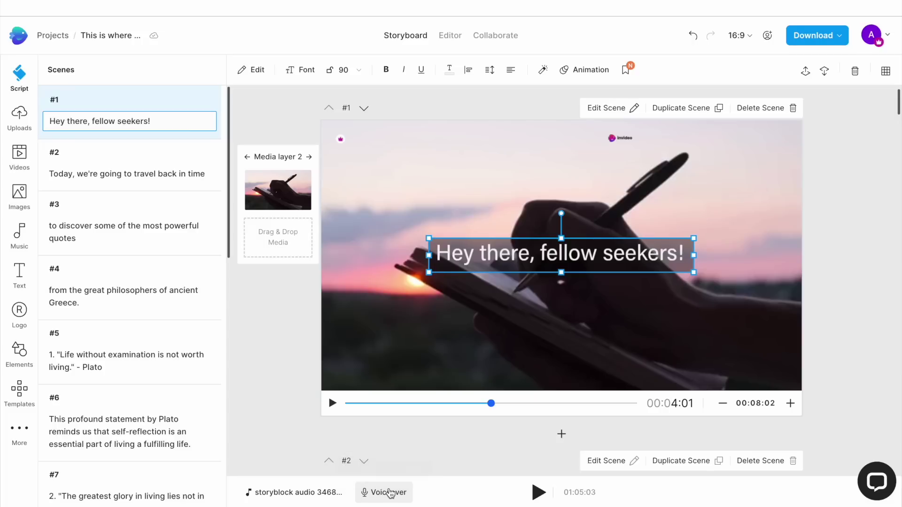
Step: Choose Record voice over from the Voiceover options to begin recording narration
left_click(390, 492)
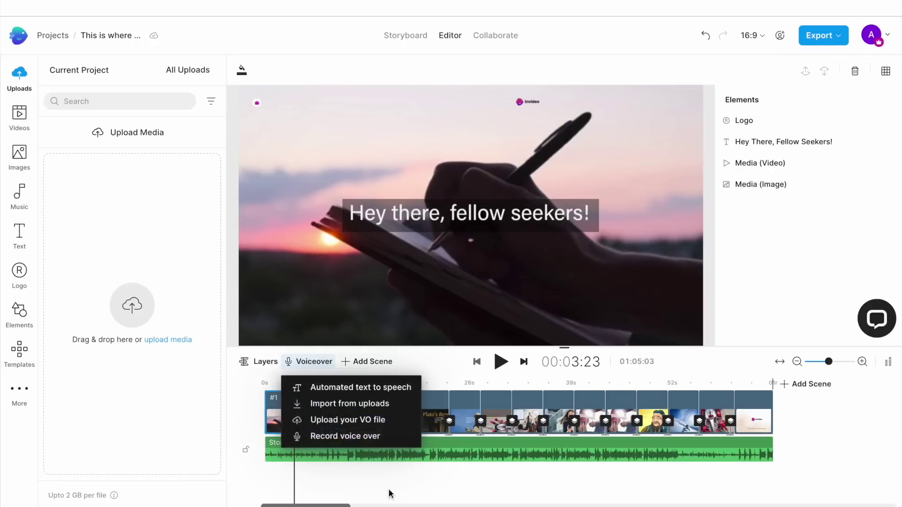
left_click(346, 436)
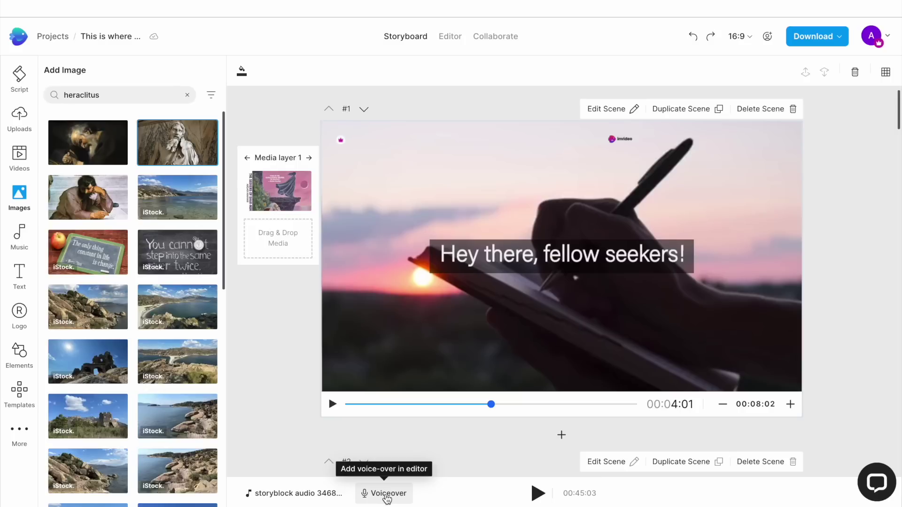
Step: Set up an automated text-to-speech voiceover in British English with the Brian voice
left_click(387, 497)
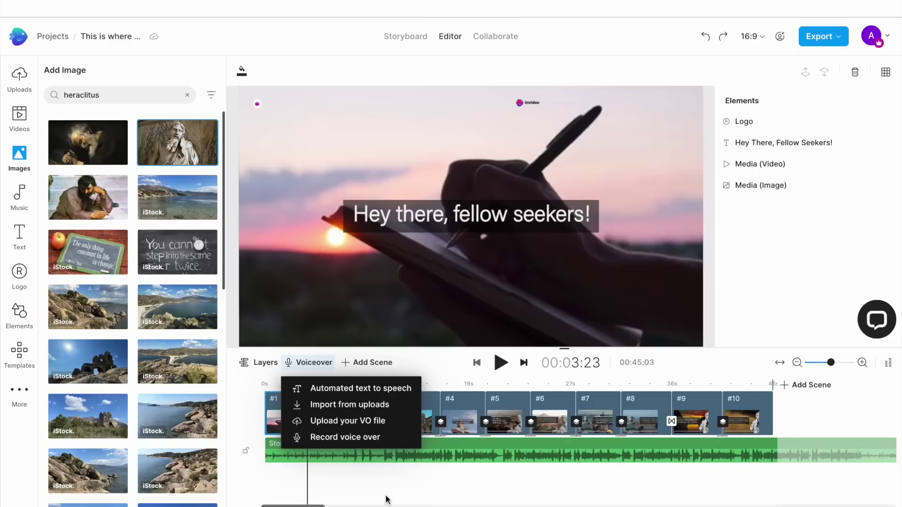
left_click(397, 389)
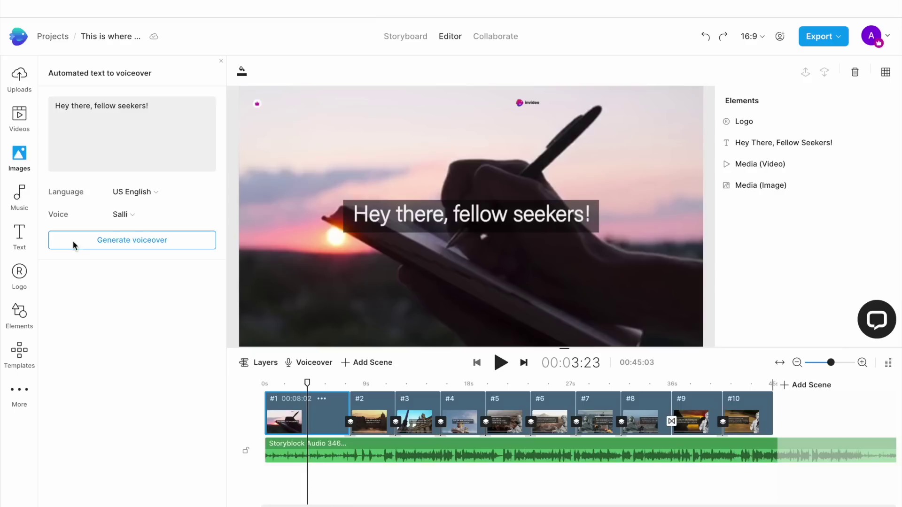
left_click(151, 197)
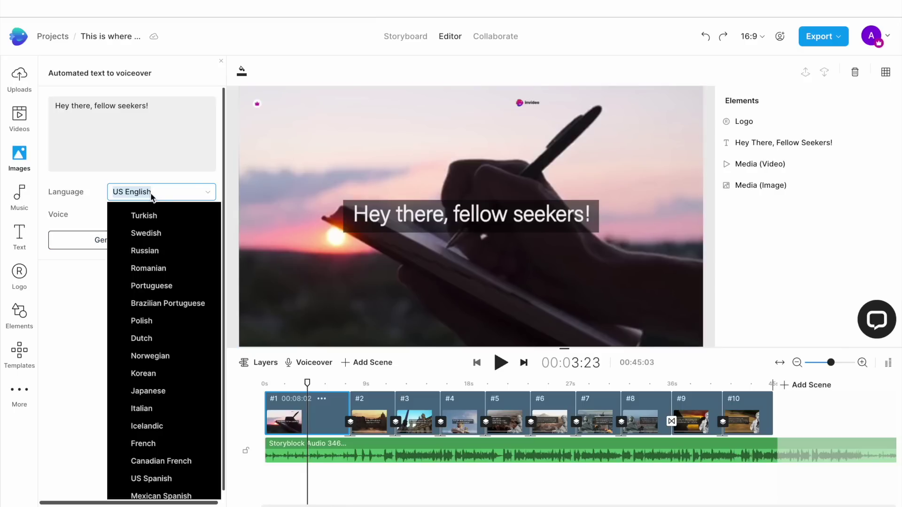
scroll(129, 465, "down", 3)
left_click(130, 464)
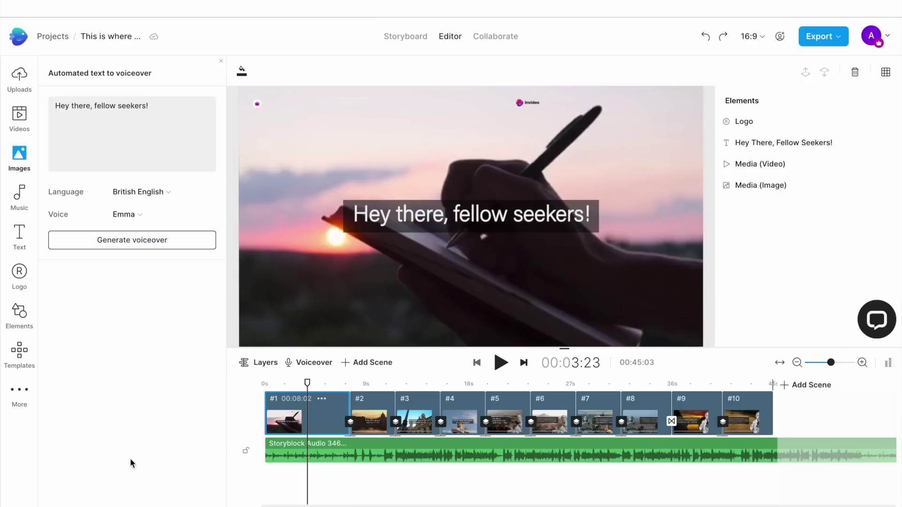
left_click(123, 214)
left_click(141, 255)
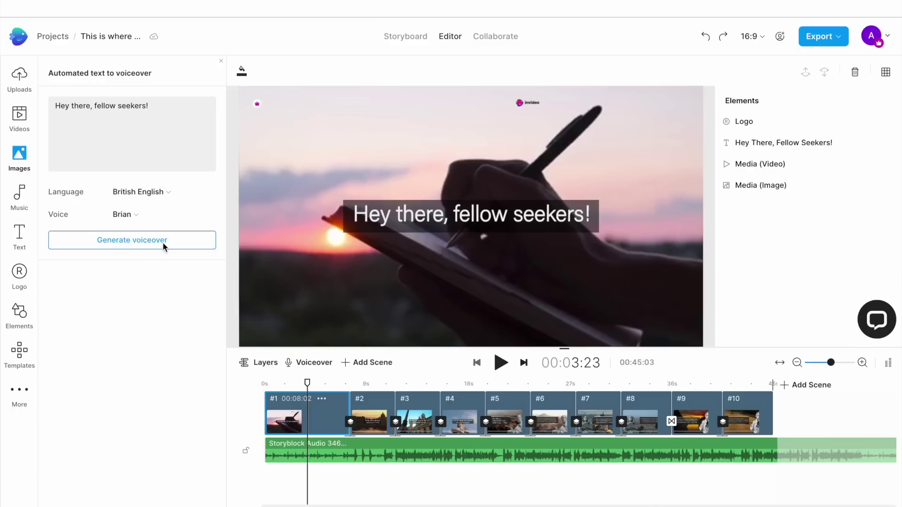
Step: Generate the voiceover, preview it, and add it to all scenes
left_click(163, 242)
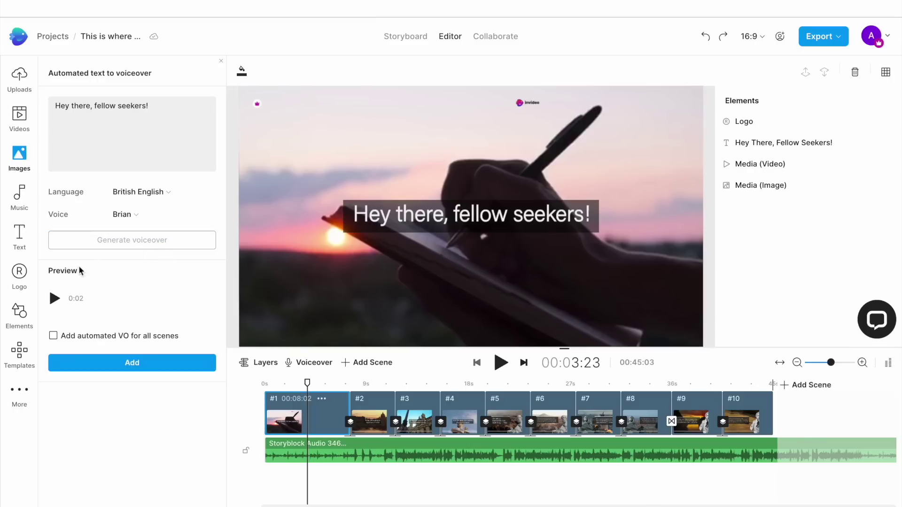
left_click(55, 299)
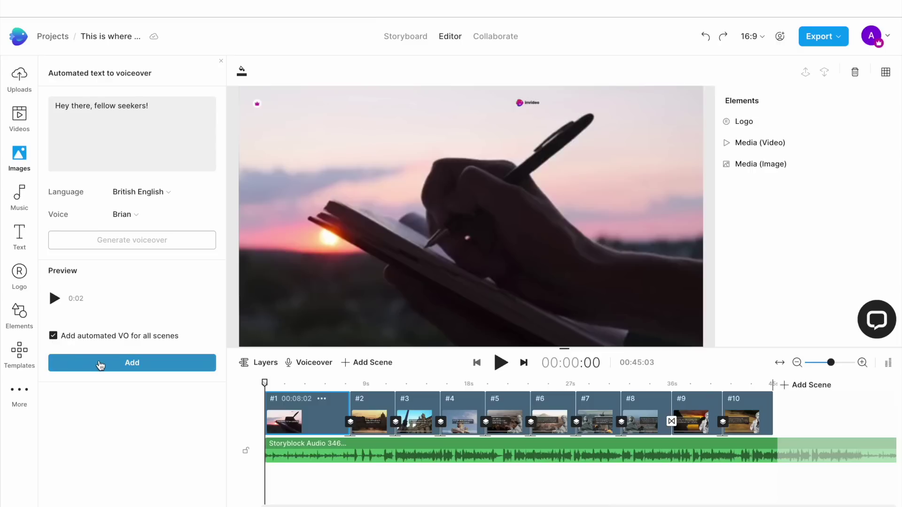
left_click(100, 364)
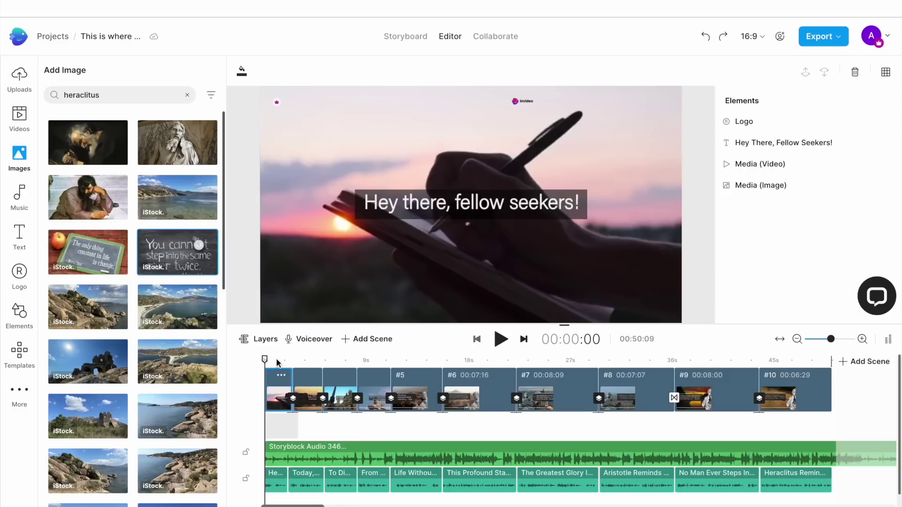
Step: Delete the Storyblock audio track and add the Inspiring-mood track Fortitude - Light Mix
left_click(19, 196)
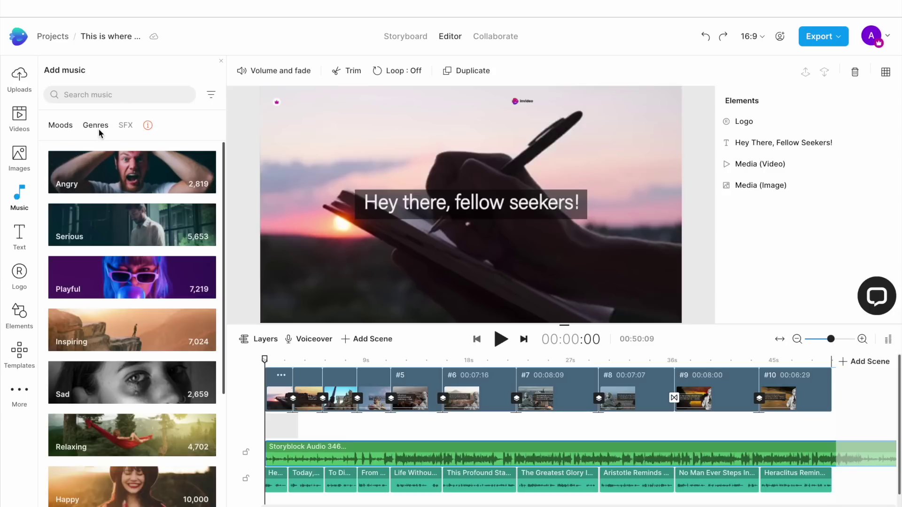
left_click(94, 331)
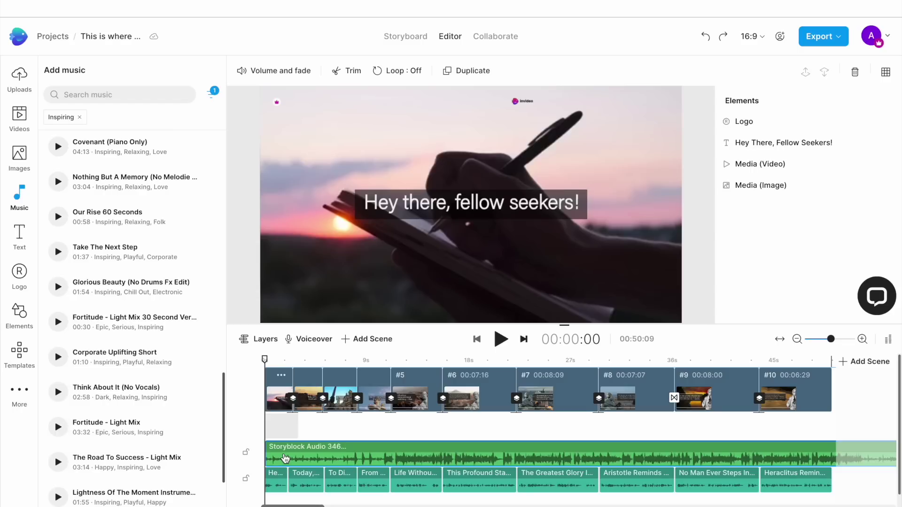
right_click(285, 458)
left_click(314, 326)
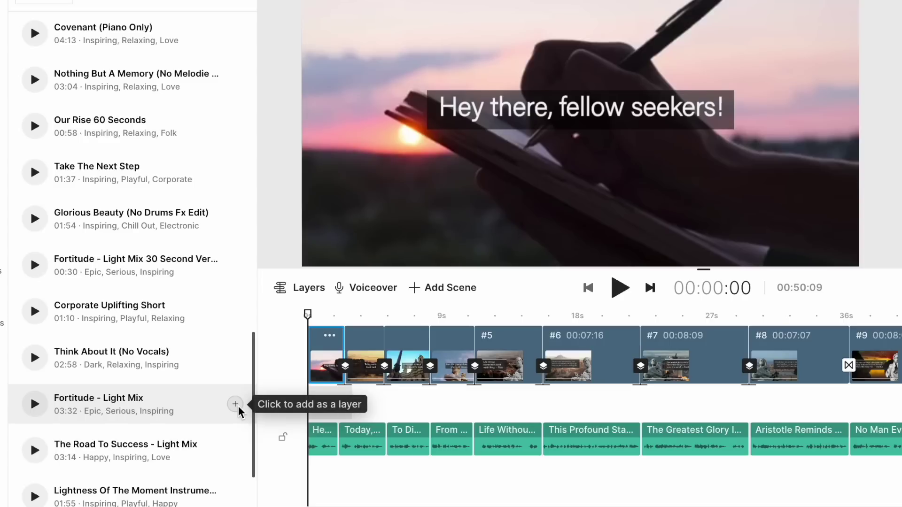
left_click(236, 405)
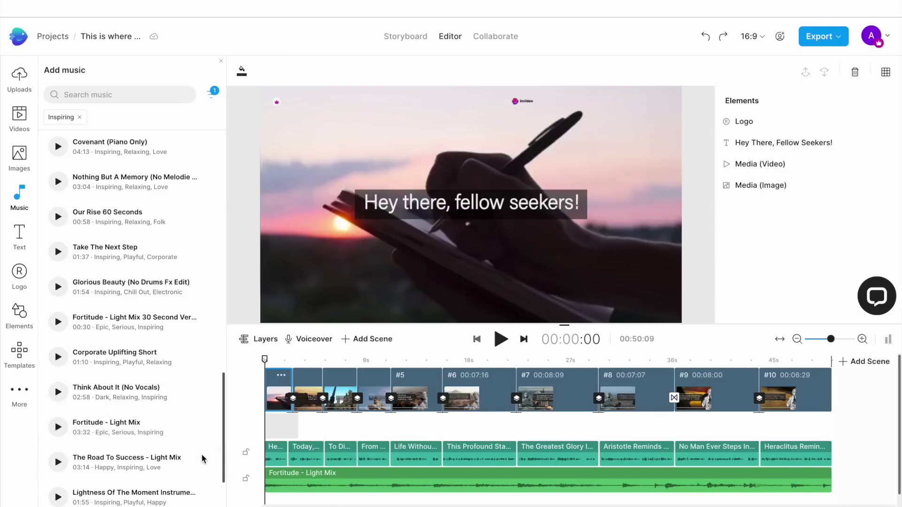
Step: Lower the Fortitude - Light Mix volume to -20.4 dB and play the video to check
left_click(302, 484)
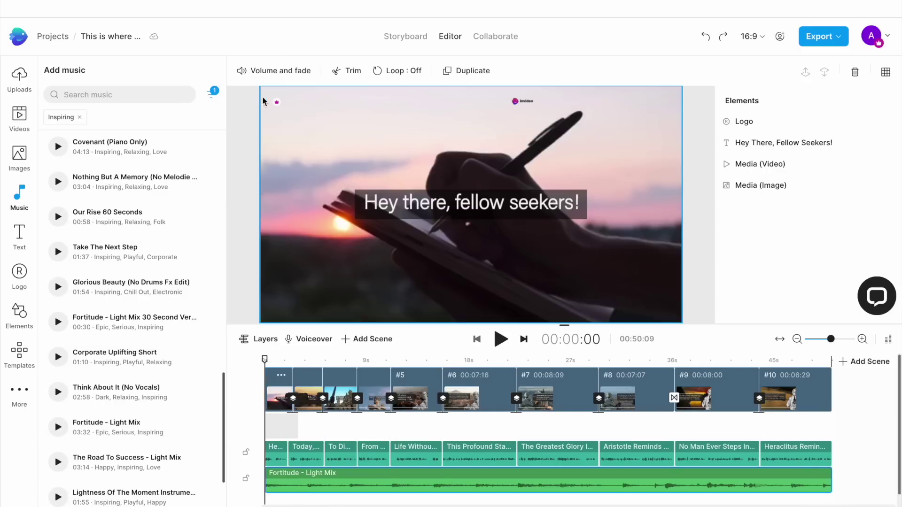
left_click(268, 74)
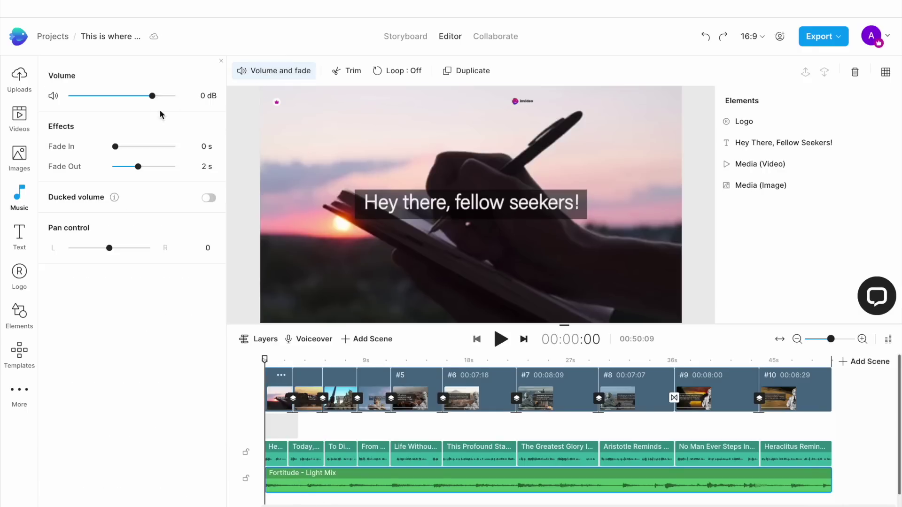
left_click(132, 96)
left_click_drag(132, 97, 126, 99)
left_click(499, 343)
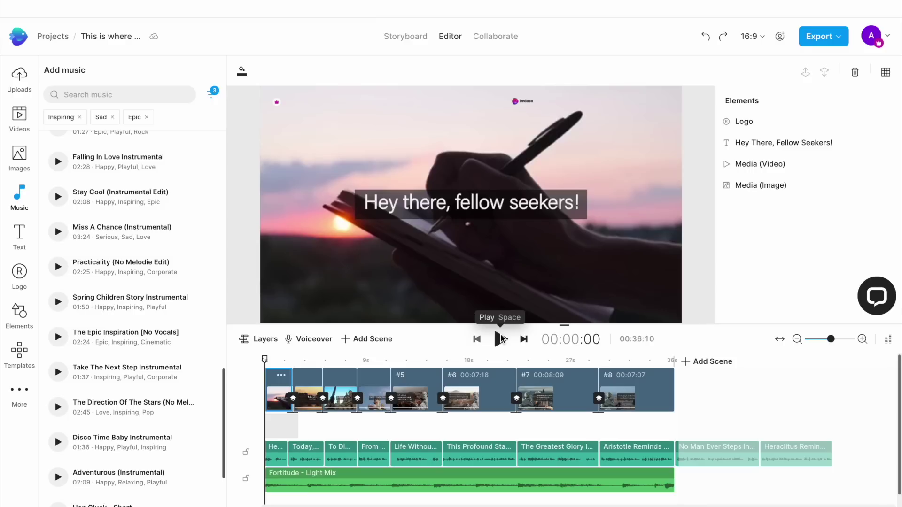
Step: Raise the system volume and play the 36-second video through to the end
key("XF86AudioRaiseVolume")
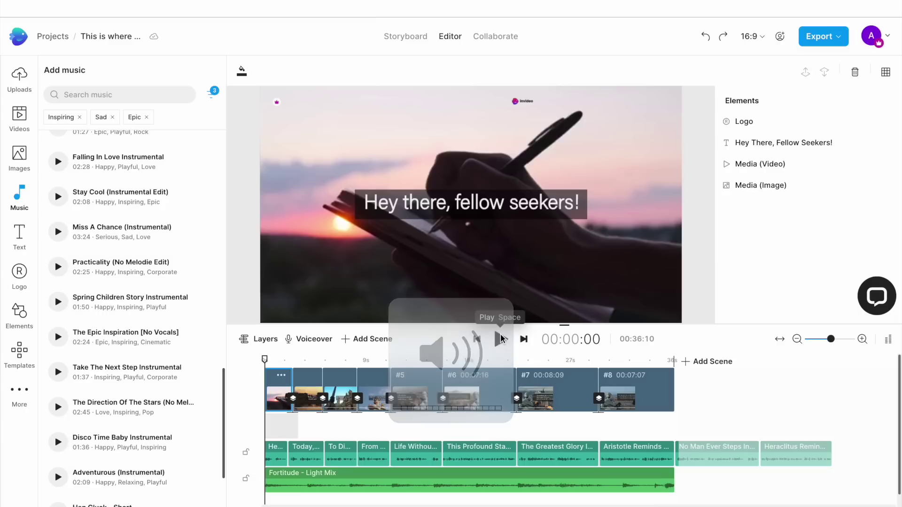
left_click(500, 339)
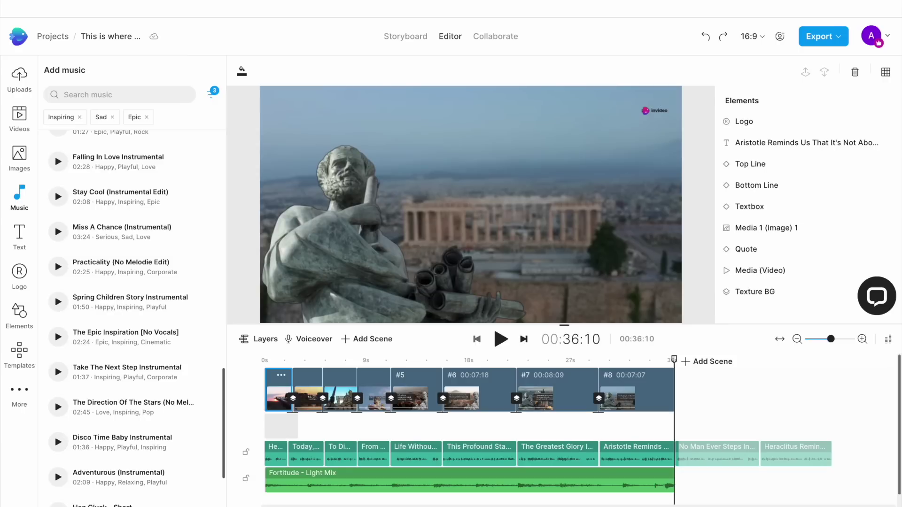
Step: Export the video in 1080p Full HD in full screen, then bring up the support chat
mouse_move(451, 3)
key("ctrl+super+f")
left_click(831, 43)
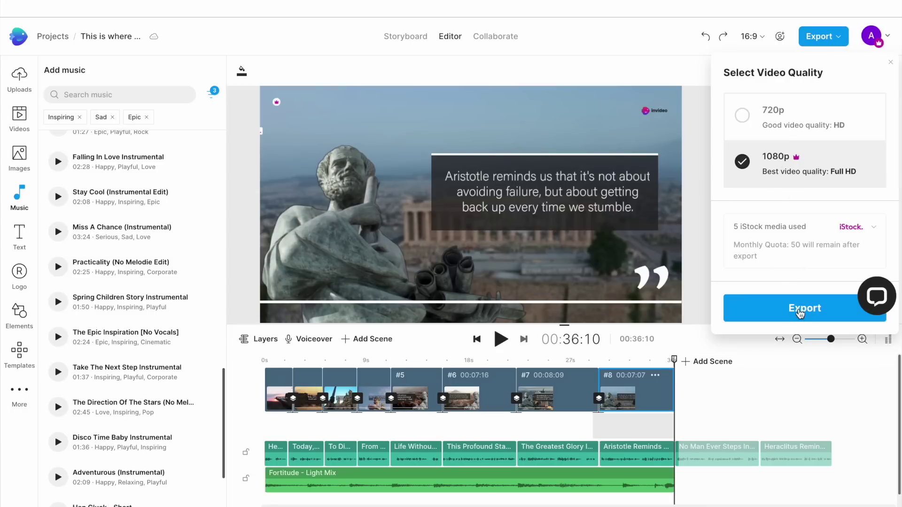
left_click(800, 311)
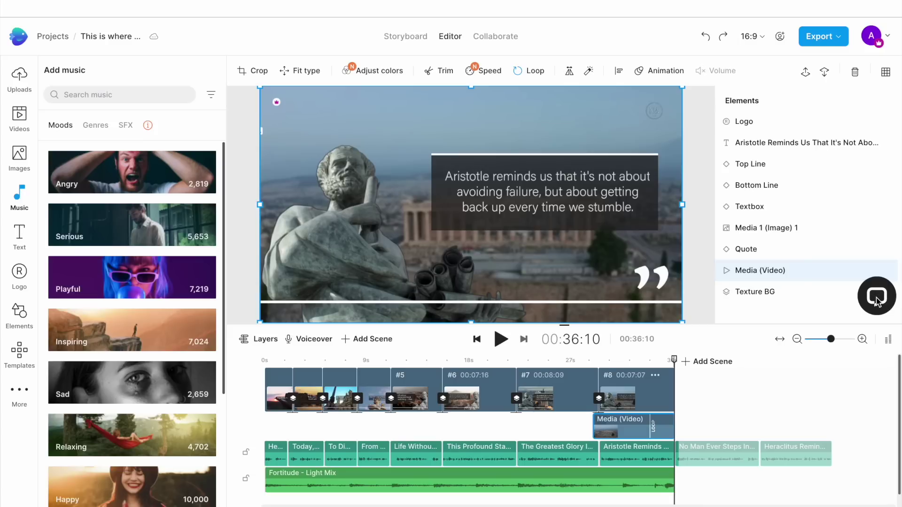
left_click(876, 297)
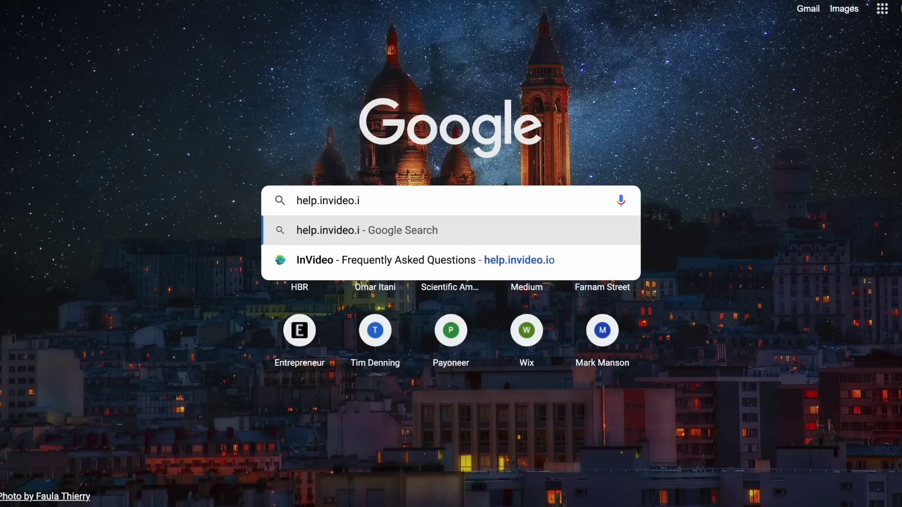
Step: Go to the InVideo Frequently Asked Questions site at help.invideo.io and scroll its topics
type("o")
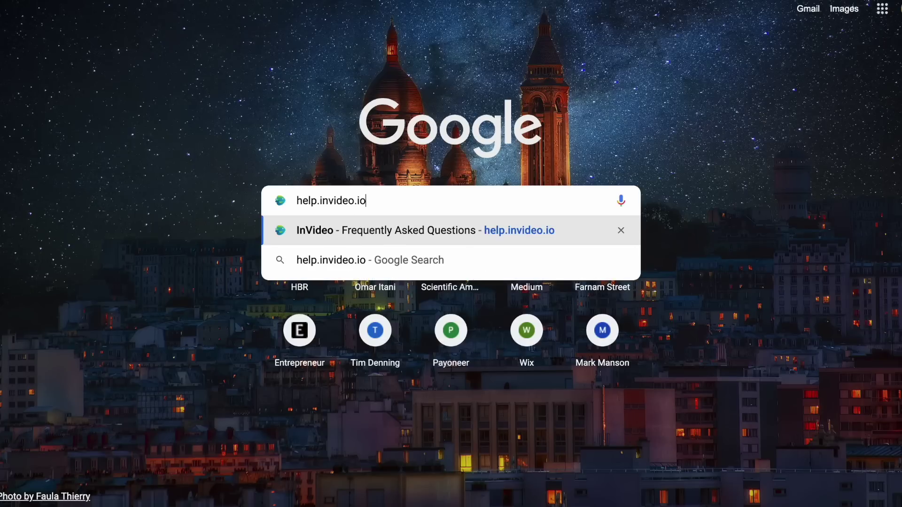
left_click(378, 233)
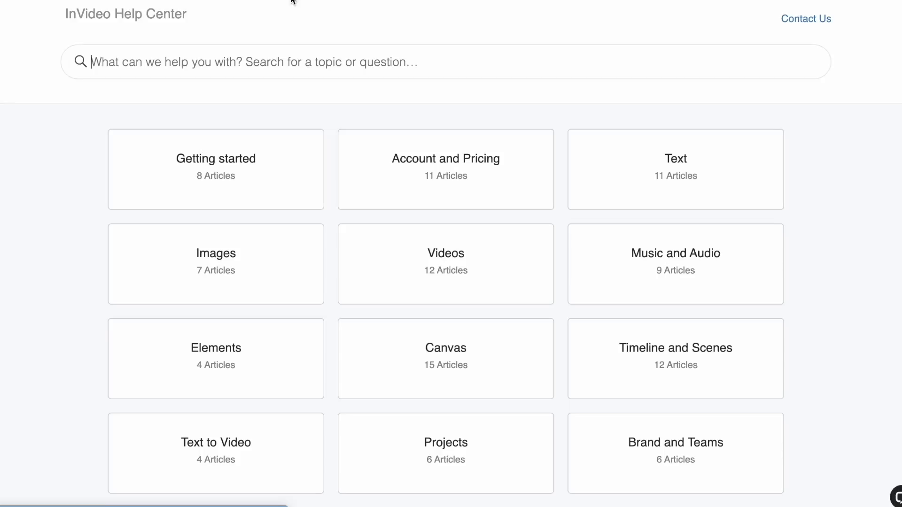
scroll(46, 255, "down", 2)
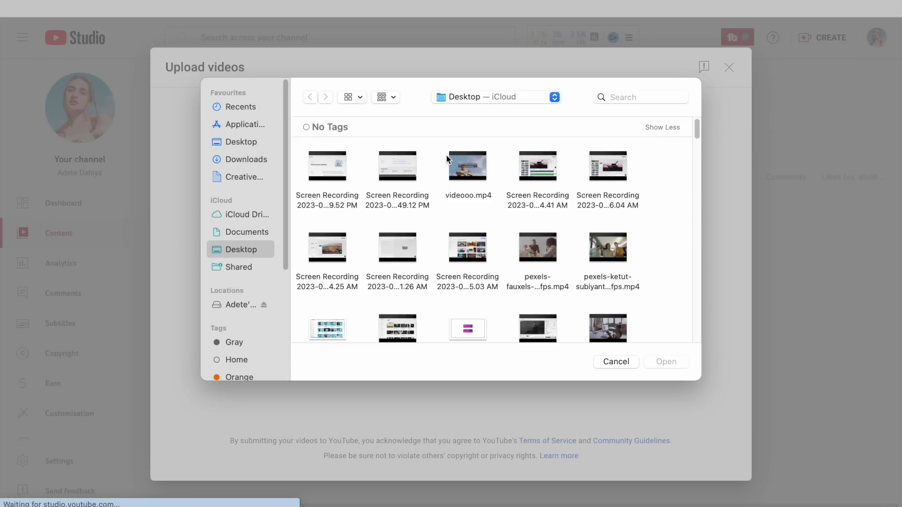
Step: Upload videooo.mp4 and title it 'Greatest quotes from Greek Philosophers to change'
left_click(489, 170)
left_click(667, 361)
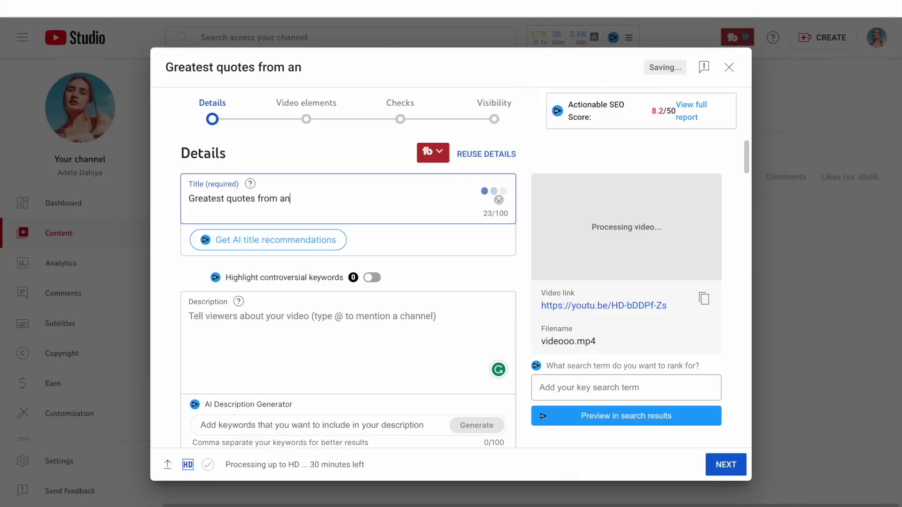
key("BackSpace")
key("BackSpace")
type("Greek Ph")
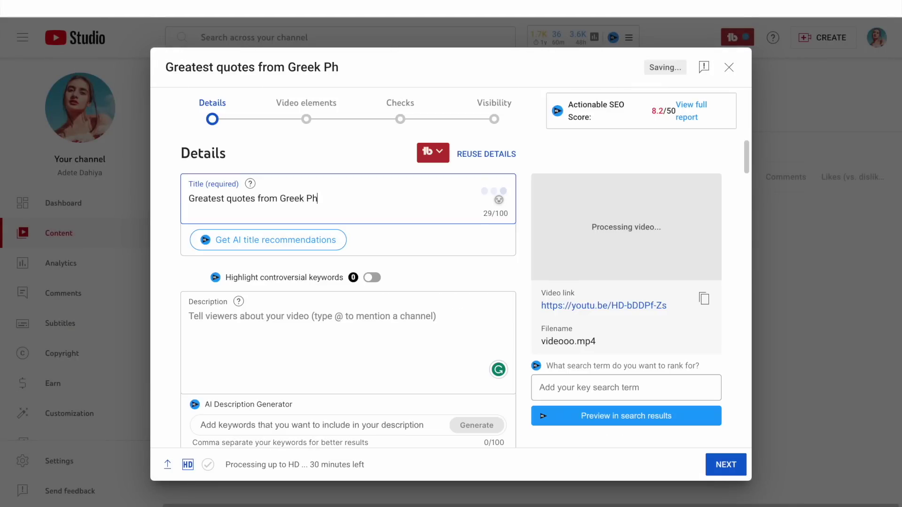
type("ilosophers to C")
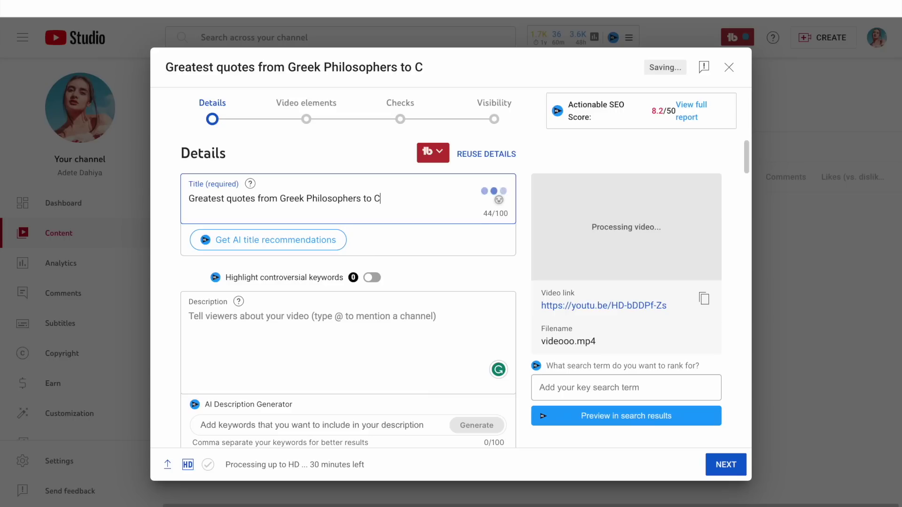
key("BackSpace")
type("change")
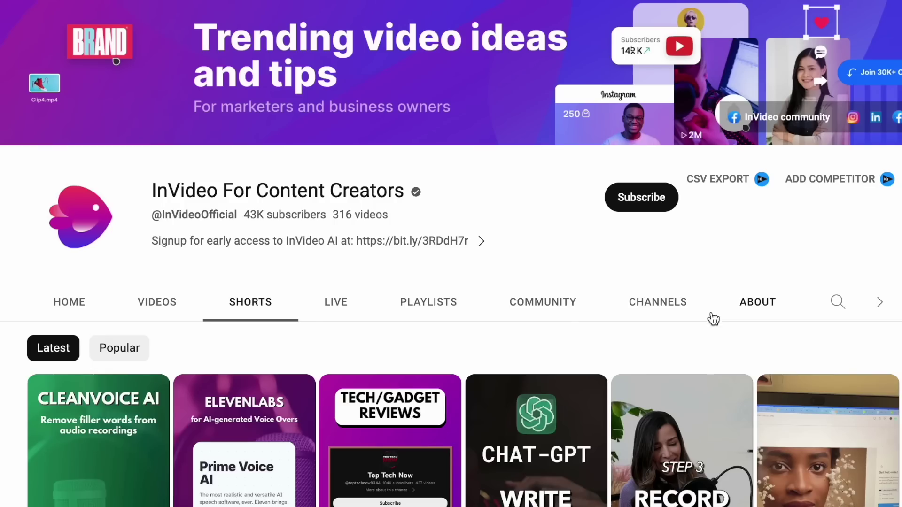
Step: Scroll down the InVideo For Content Creators Shorts list to 'Make faceless YouTube videos with AI #shorts'
scroll(683, 325, "down", 3)
scroll(686, 325, "down", 2)
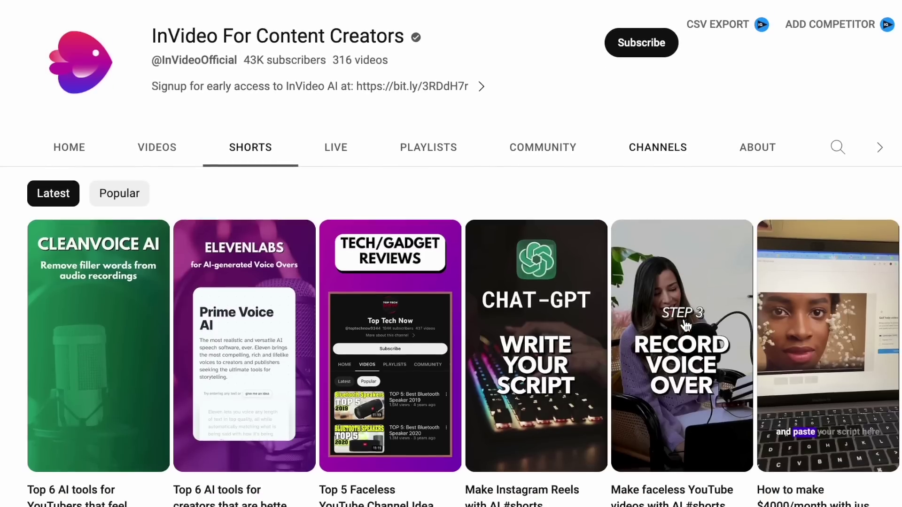